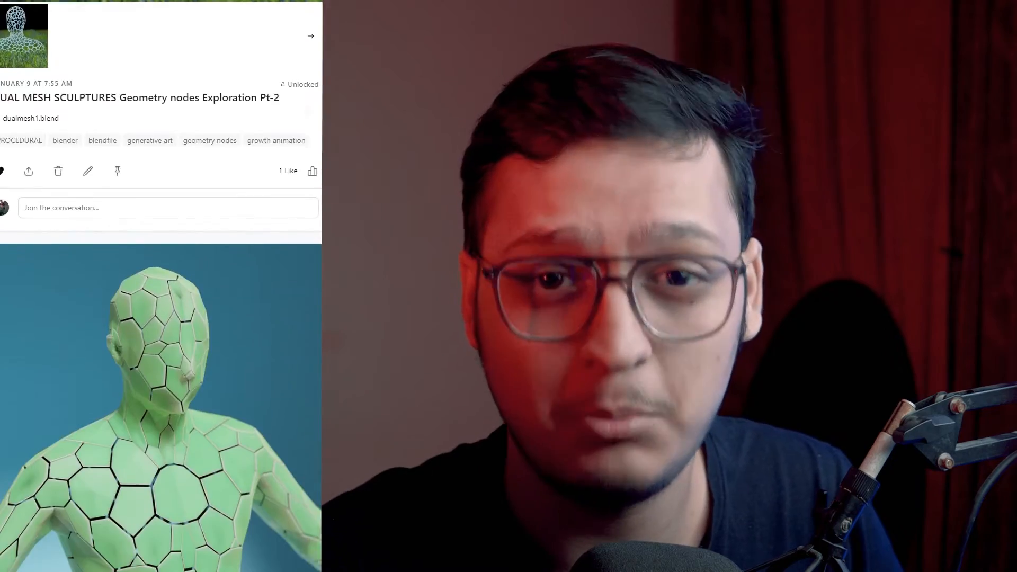
scroll(161, 286, "down", 20)
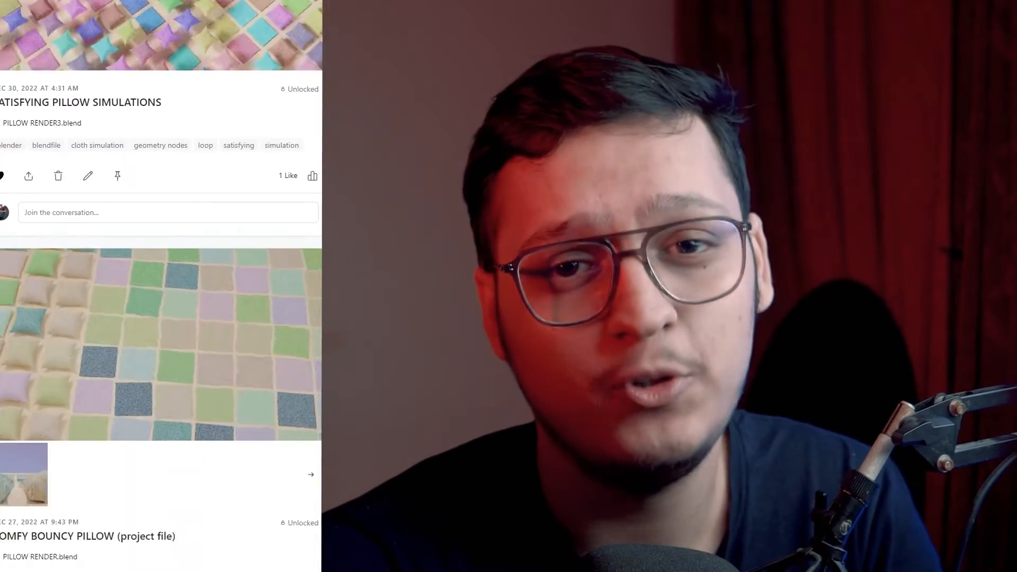
scroll(161, 286, "down", 20)
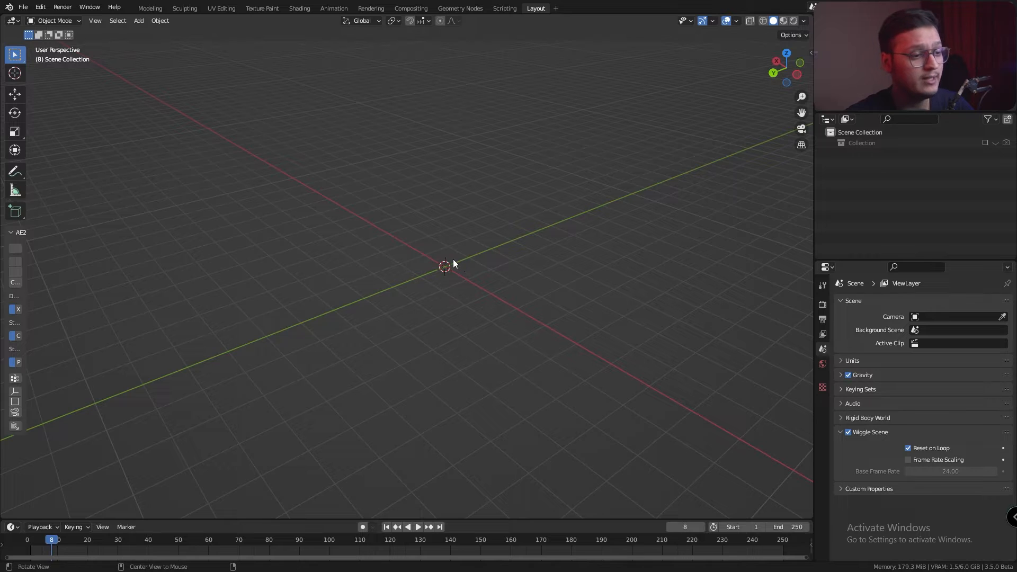
Add a metaball ball and place three duplicates around it so they merge into one rounded blob.
key("shift+a")
mouse_move(433, 232)
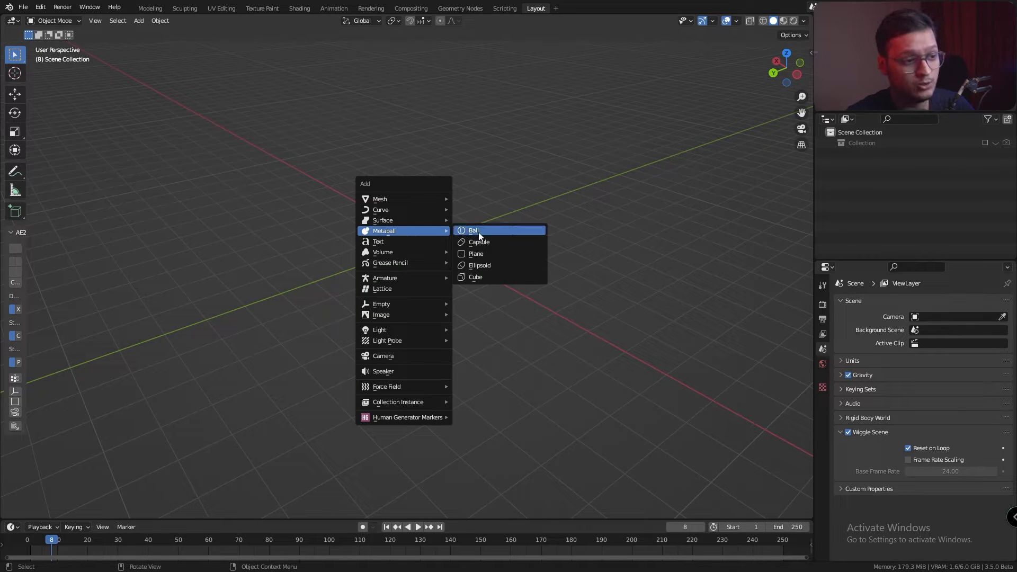
left_click(473, 231)
middle_click_drag(472, 235, 412, 230)
key("shift+d")
left_click(428, 228)
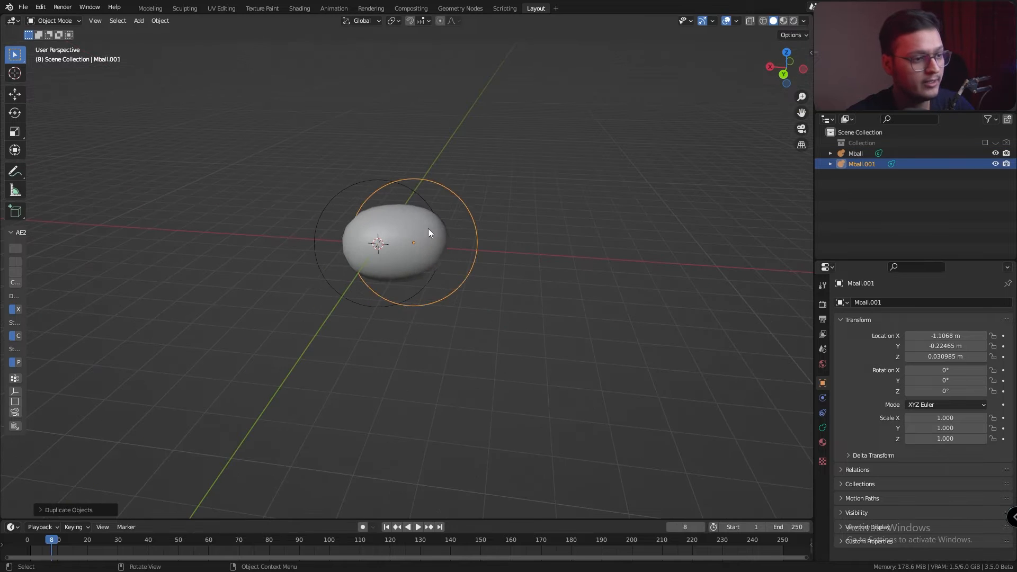
key("shift+d")
left_click(351, 202)
key("shift+d")
left_click(331, 228)
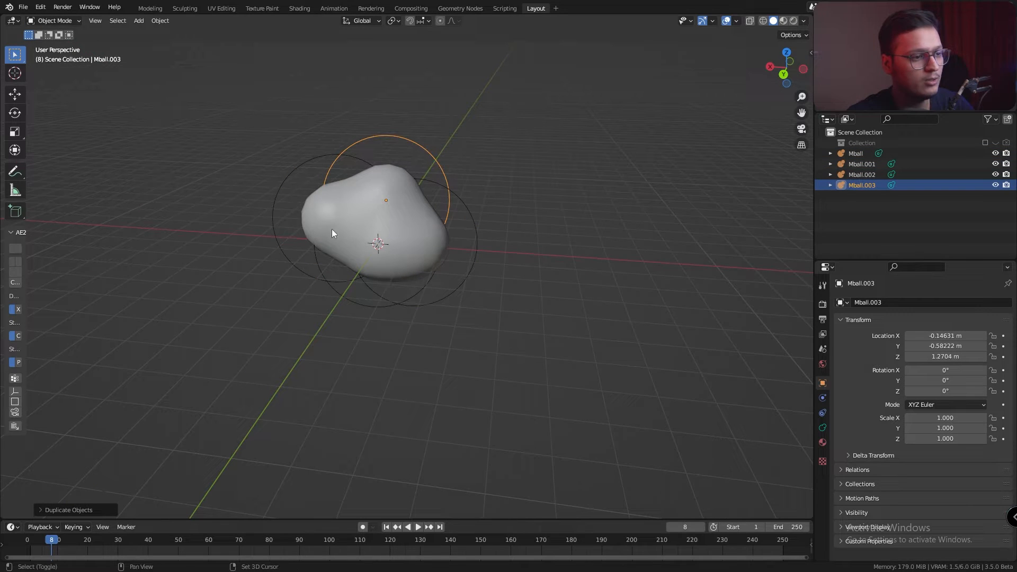
left_click(276, 199)
Select all four metaballs and convert them into a single mesh object.
middle_click_drag(277, 198, 381, 189)
key("a")
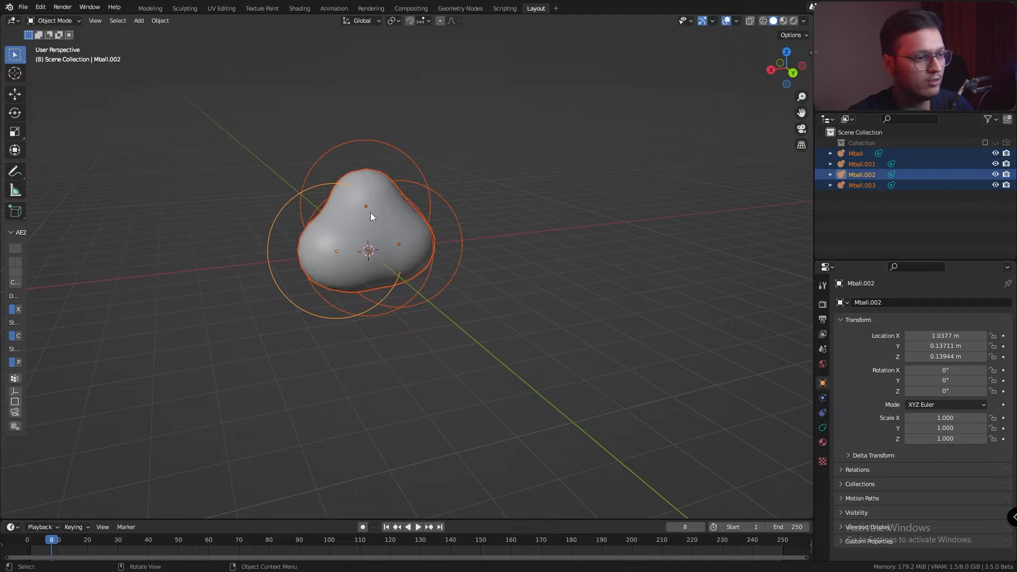
right_click(371, 214)
mouse_move(370, 214)
left_click(414, 225)
middle_click_drag(418, 226, 359, 278)
key("shift+a")
mouse_move(359, 281)
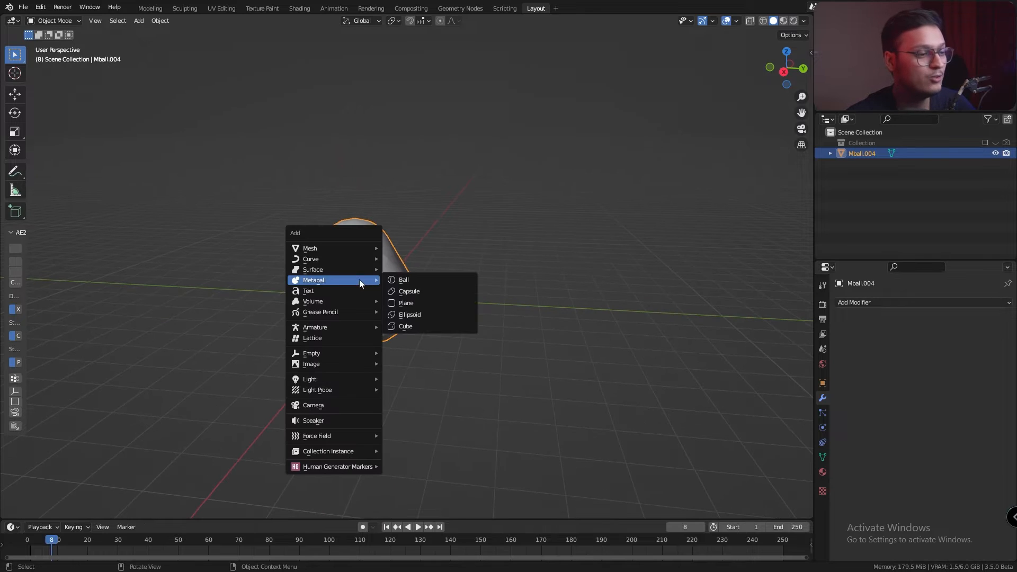
mouse_move(345, 247)
left_click(466, 258)
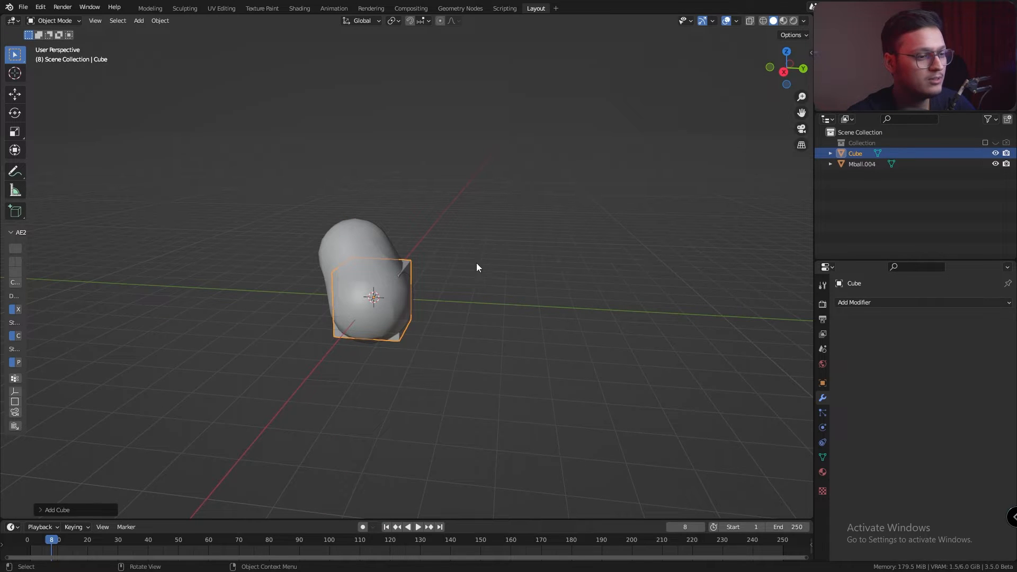
key("g")
key("z")
left_click(392, 237)
middle_click_drag(392, 237, 416, 240)
key("shift+d")
left_click(340, 273)
left_click(415, 240)
key("Return")
left_click(319, 260)
key("x")
left_click(319, 260)
left_click(418, 265)
Add a mesh plane at the blob's origin and scale it up well beyond the blob's outline.
middle_click_drag(418, 265, 396, 303)
key("shift+a")
mouse_move(380, 263)
left_click(445, 263)
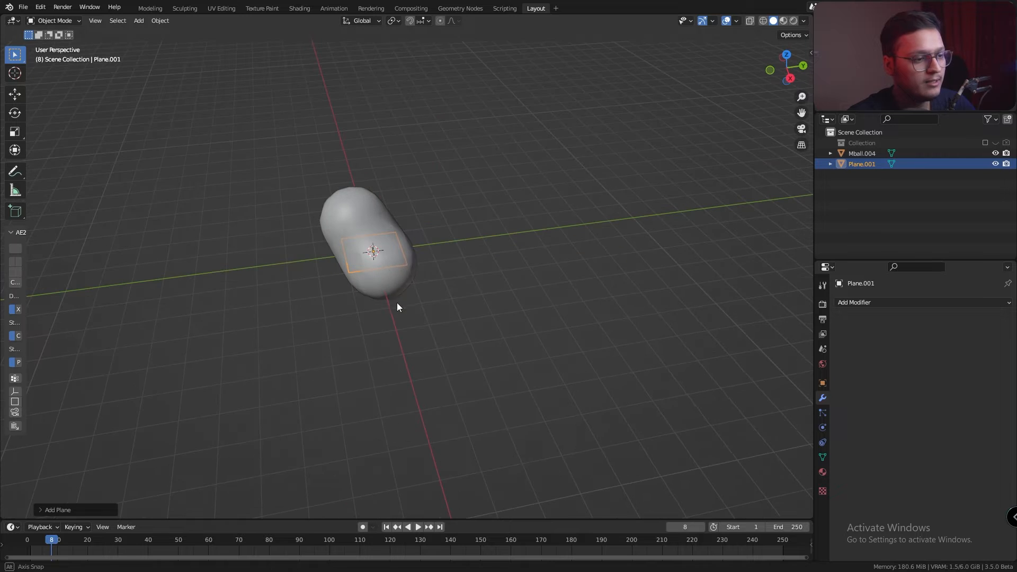
key("s")
left_click(465, 268)
Rotate the plane by 90° about the X axis so it stands upright.
middle_click_drag(466, 268, 400, 237)
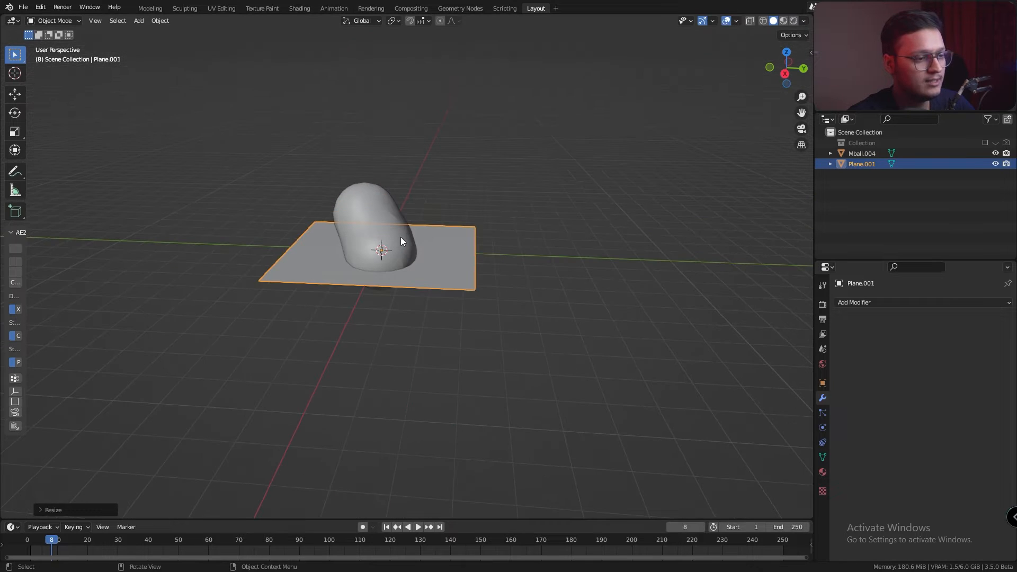
key("r")
key("x")
key("9")
key("0")
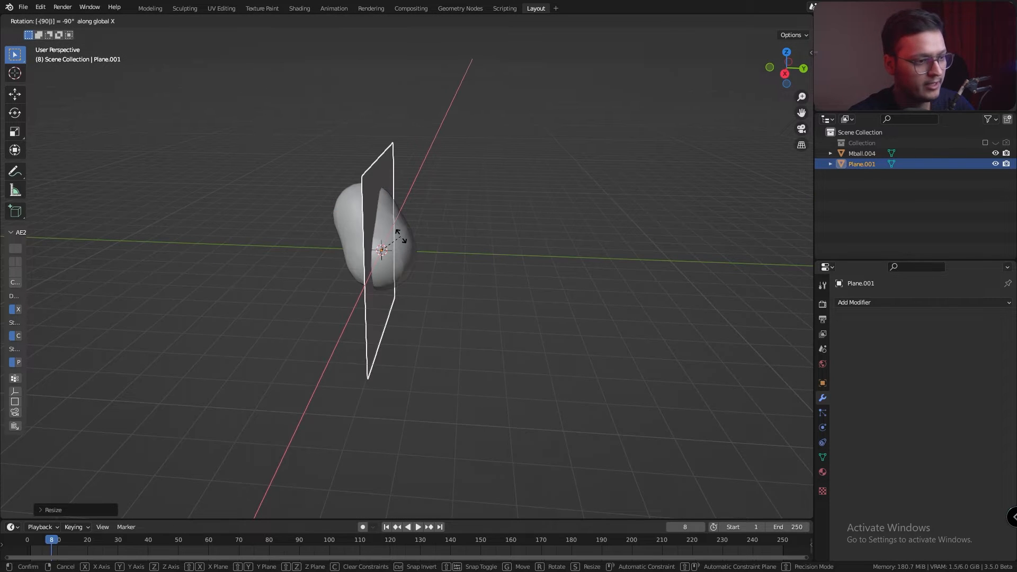
key("Return")
Move the upright plane along the Y axis until it stands just clear of the blob.
middle_click_drag(342, 240, 360, 224)
left_click(790, 70)
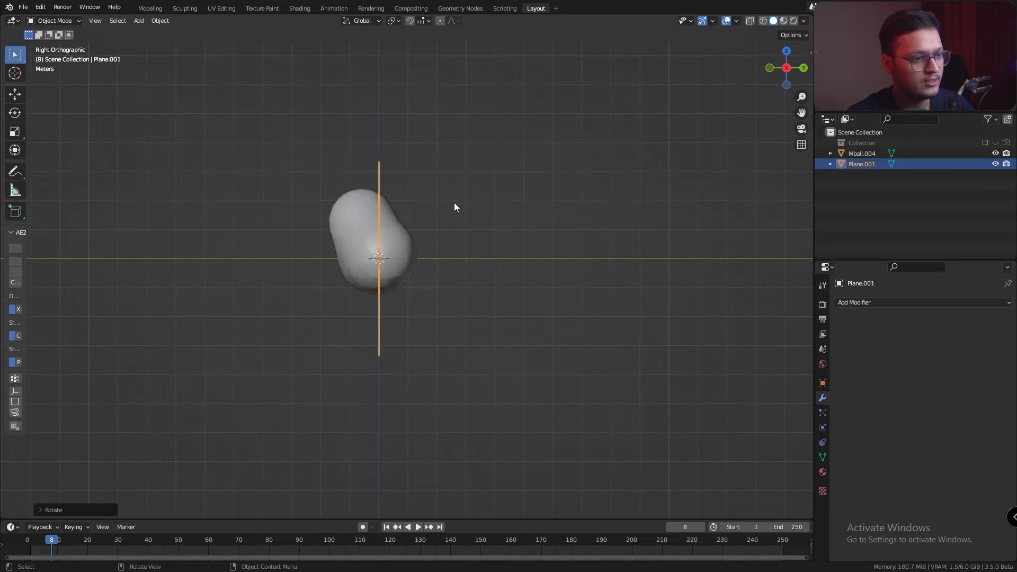
key("g")
key("y")
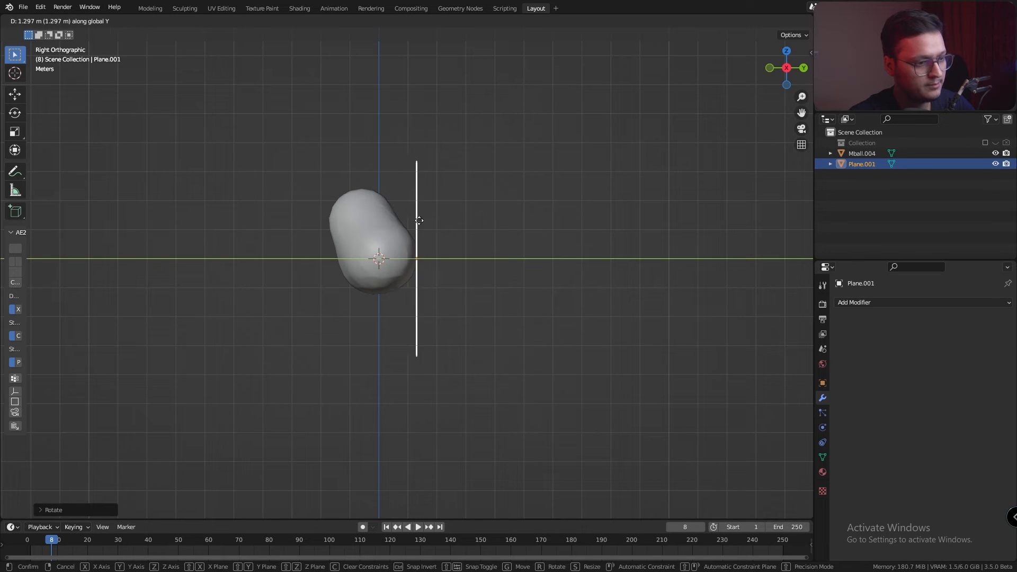
left_click(428, 224)
Give the plane a Simple Subdivision modifier with 5 viewport levels and apply it.
middle_click_drag(429, 224, 394, 231)
key("ctrl+5")
middle_click_drag(624, 284, 447, 225)
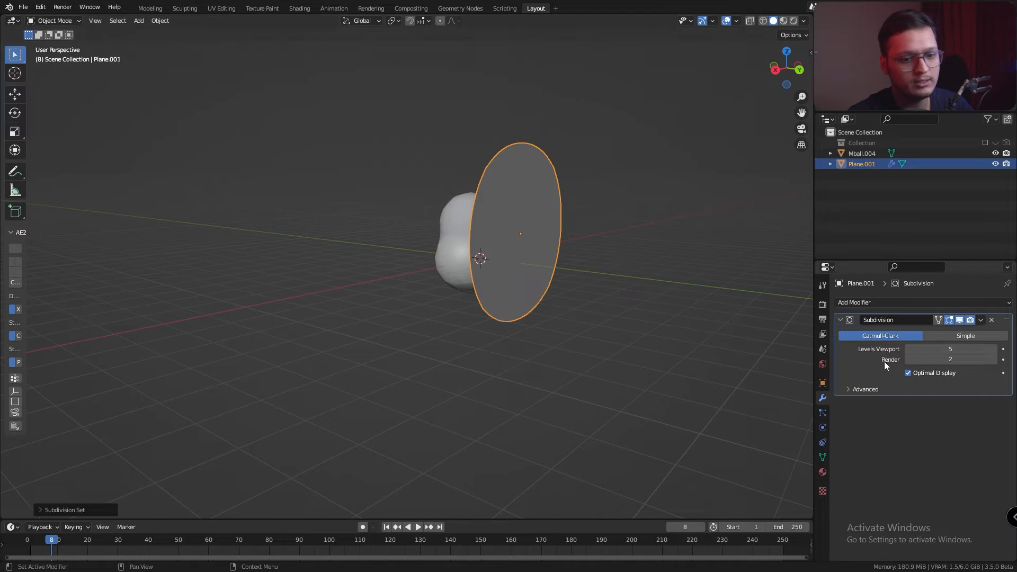
left_click(964, 337)
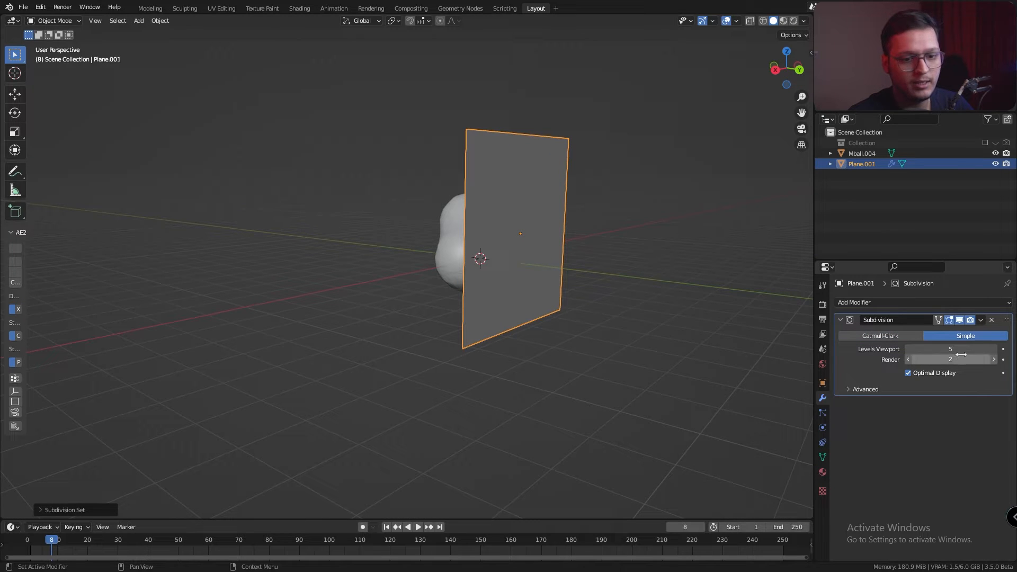
left_click(981, 323)
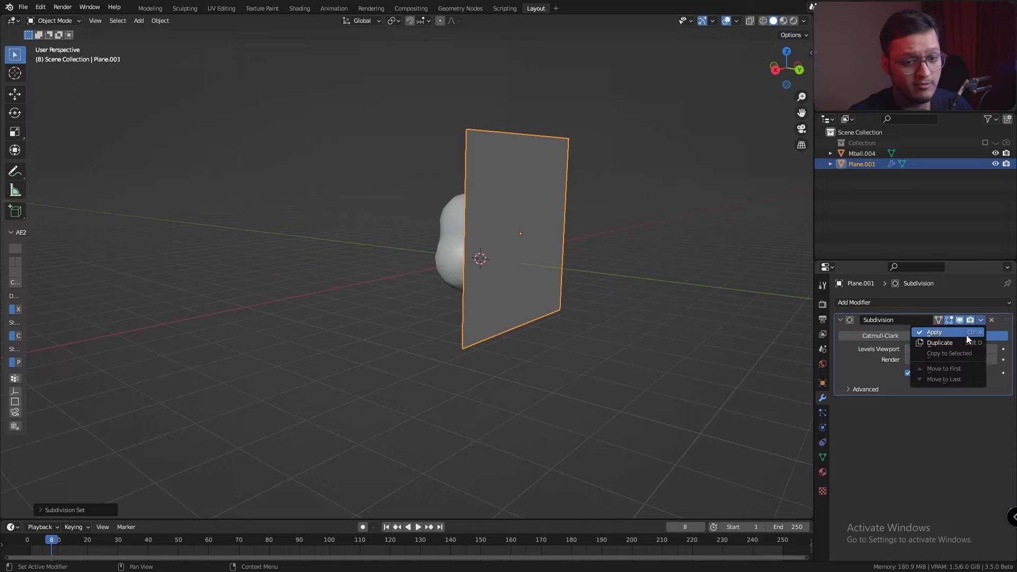
left_click(959, 334)
Duplicate the subdivided grid within the same mesh and move the copy along Y to the blob's opposite side.
key("Tab")
left_click_drag(473, 260, 399, 78, "alt")
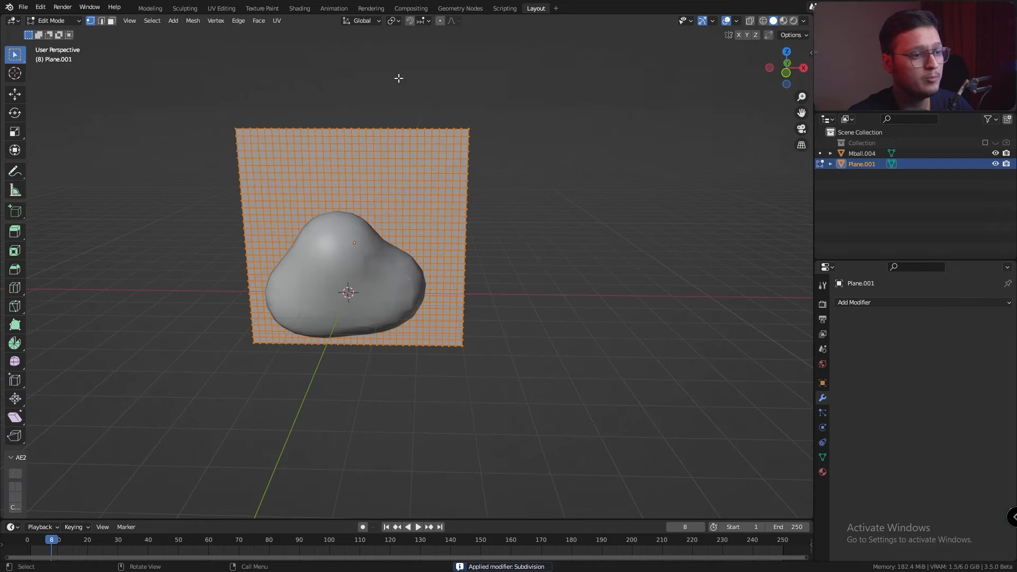
left_click(769, 68)
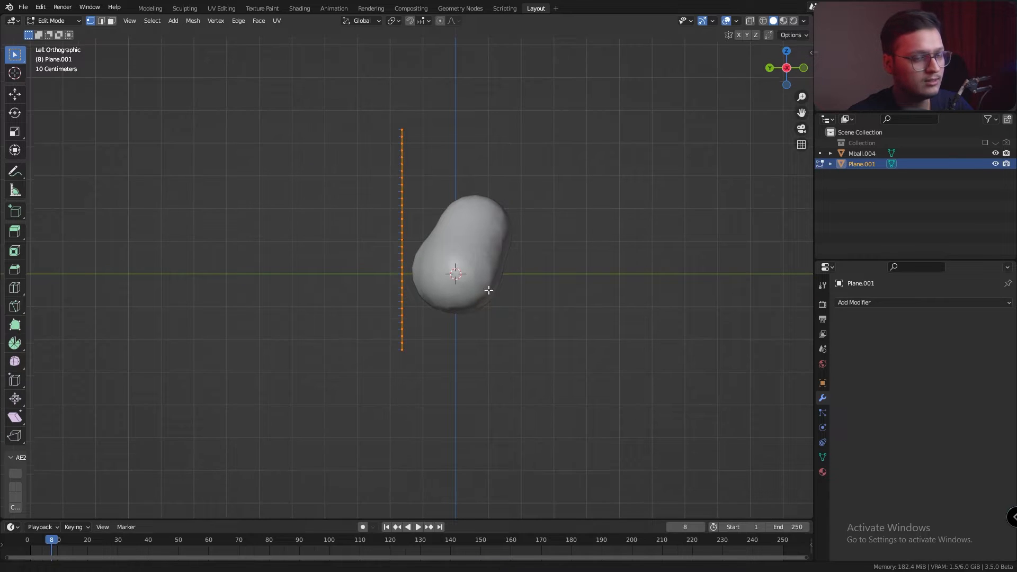
left_click_drag(490, 299, 473, 259, "alt+shift")
left_click_drag(398, 201, 302, 200, "alt")
left_click(780, 70)
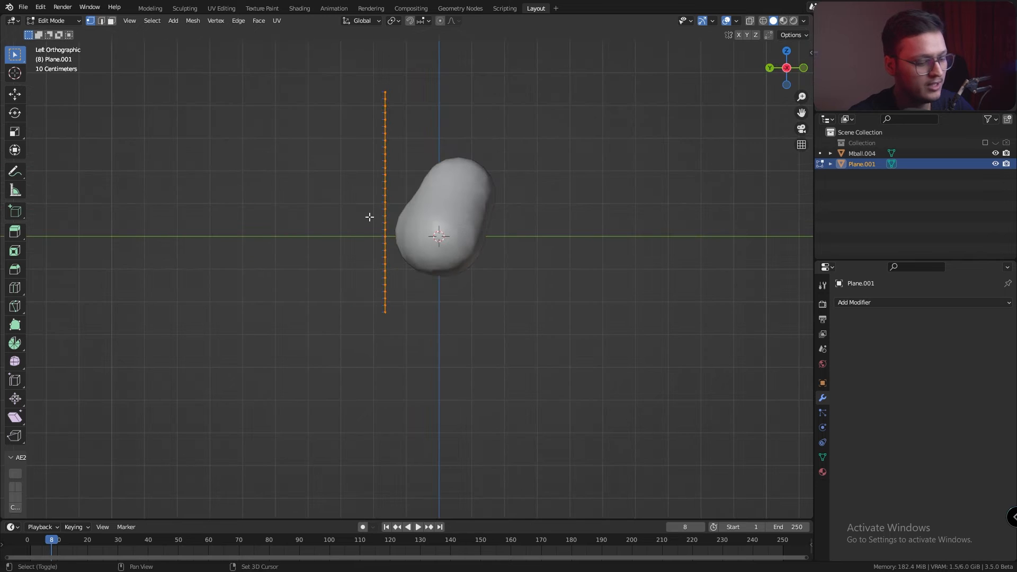
key("g")
key("y")
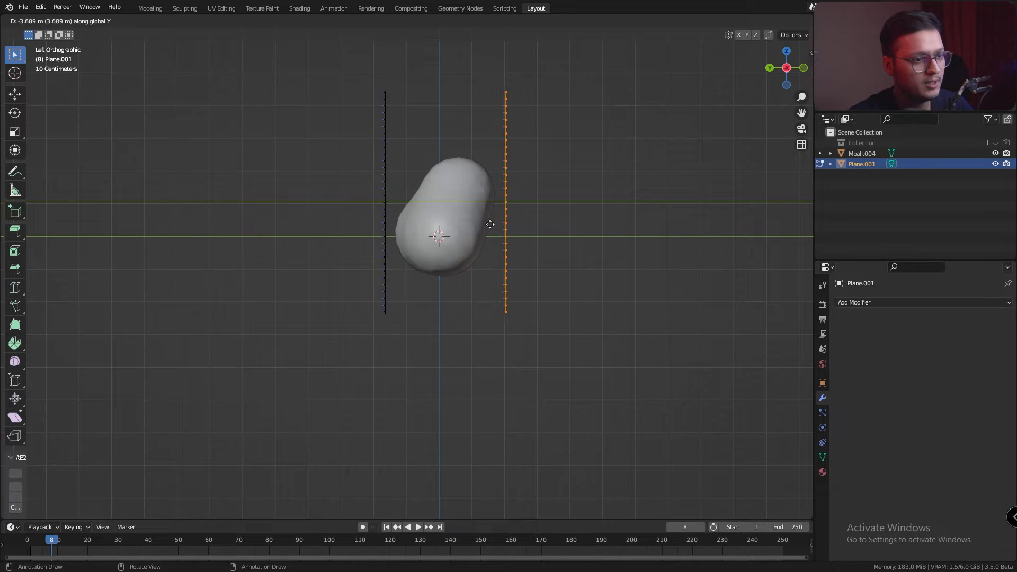
left_click(483, 223)
With X-ray on, select the side and bottom boundary vertices of both grids and connect them with Bridge Edge Loops.
left_click_drag(484, 223, 349, 207, "alt")
middle_click_drag(348, 206, 299, 202)
middle_click_drag(581, 196, 453, 242, "shift")
middle_click_drag(453, 241, 476, 209)
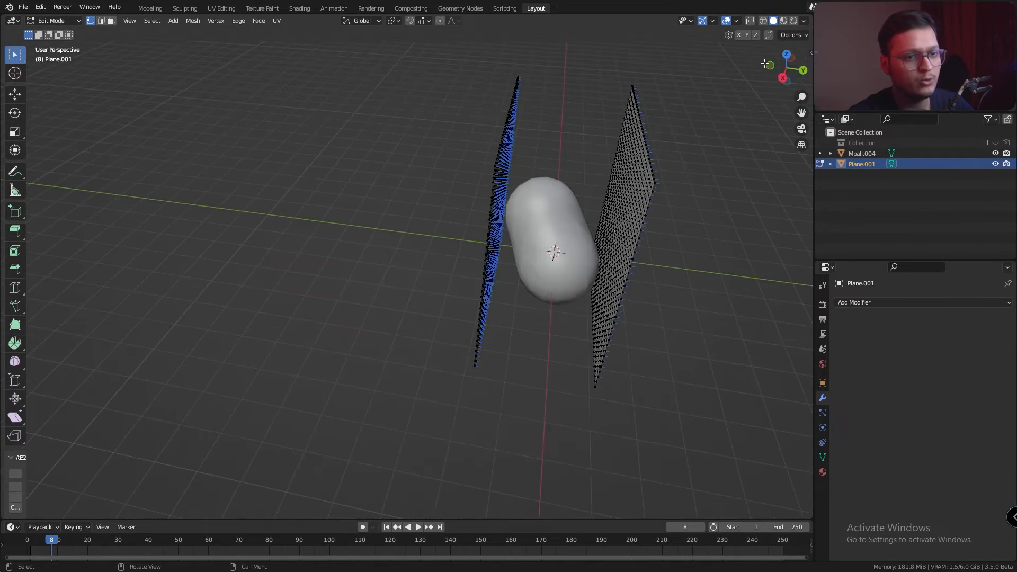
left_click(768, 66)
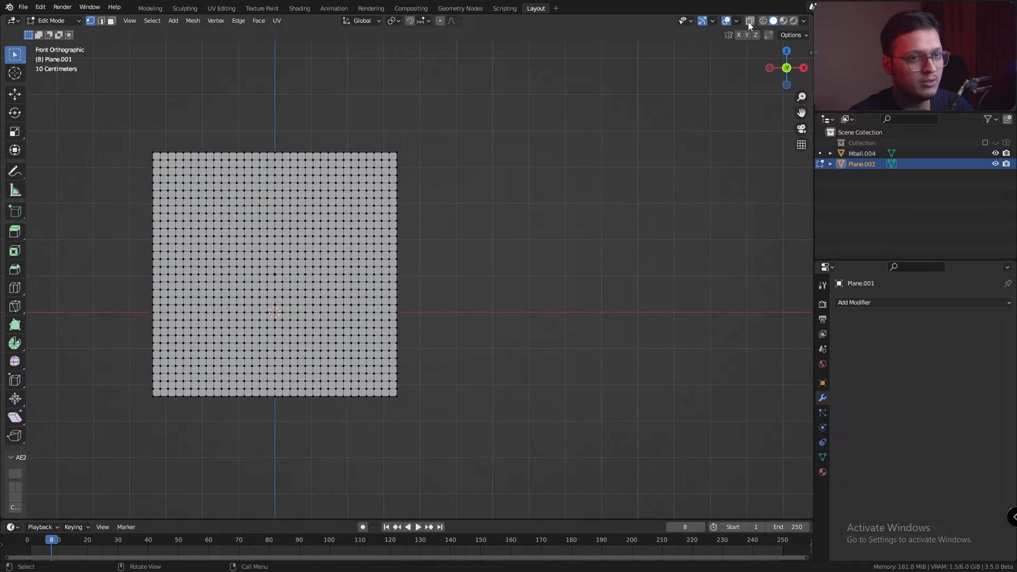
left_click(748, 23)
middle_click_drag(371, 215, 575, 201, "shift")
left_click_drag(681, 96, 594, 405)
left_click_drag(676, 438, 285, 382)
left_click_drag(238, 97, 355, 405)
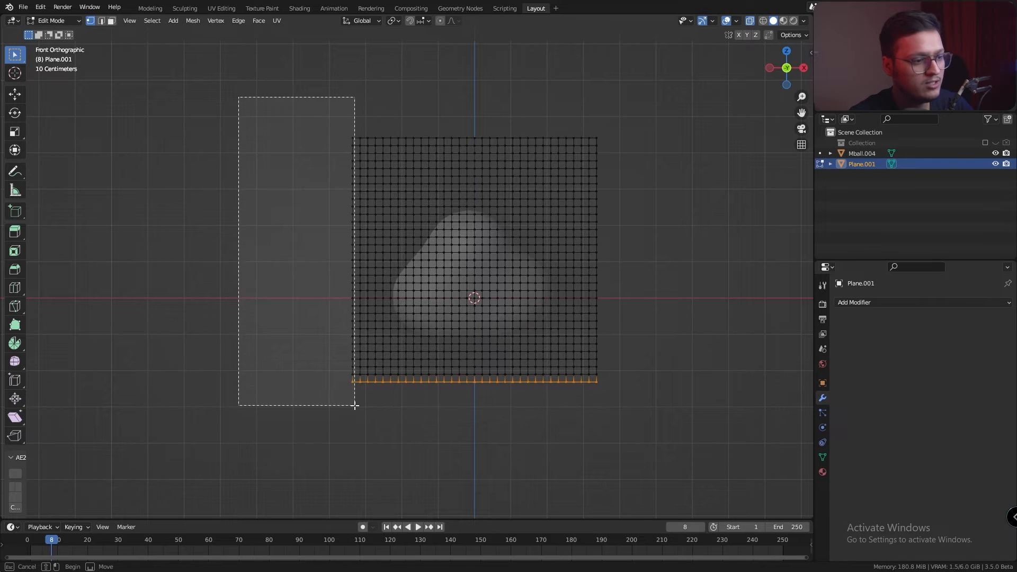
left_click_drag(355, 405, 355, 407)
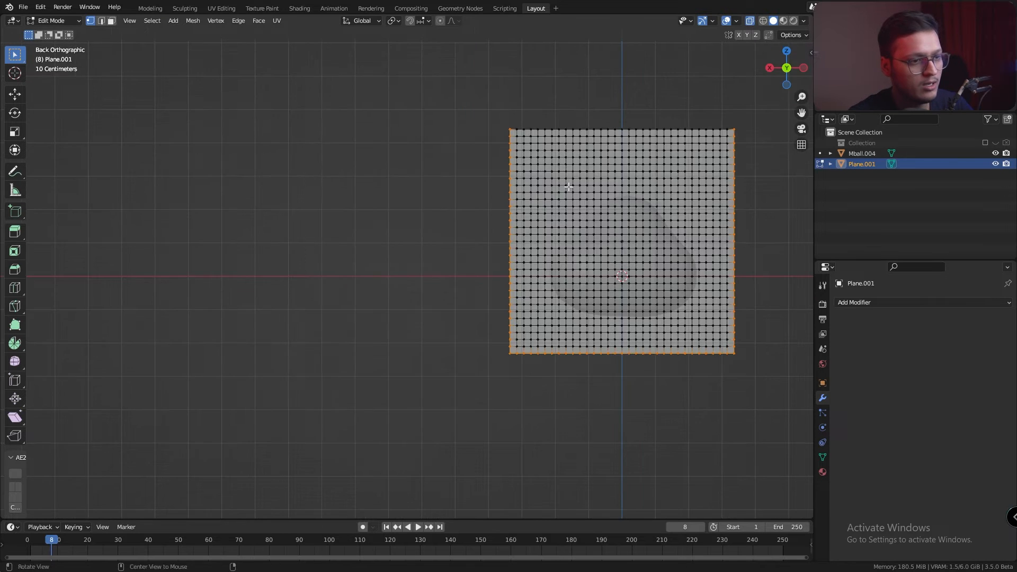
middle_click_drag(566, 186, 592, 217)
left_click(233, 21)
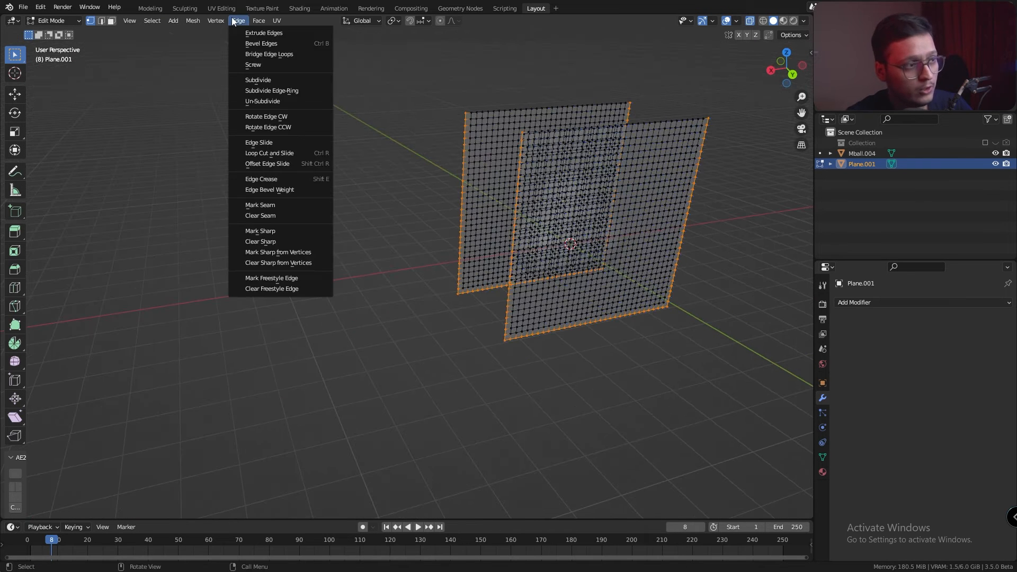
left_click(264, 54)
Select the bridging faces between the two grids and delete them with Only Faces, keeping the connecting edges.
middle_click_drag(456, 170, 447, 72)
key("alt+a")
key("3")
left_click_drag(448, 72, 483, 330)
middle_click_drag(477, 248, 425, 203)
middle_click_drag(520, 204, 466, 198)
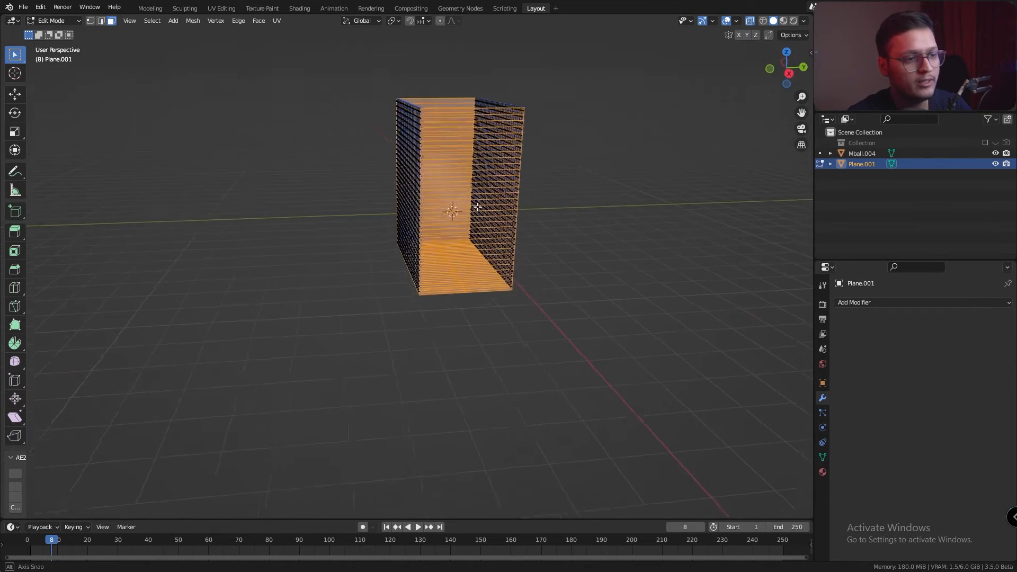
key("x")
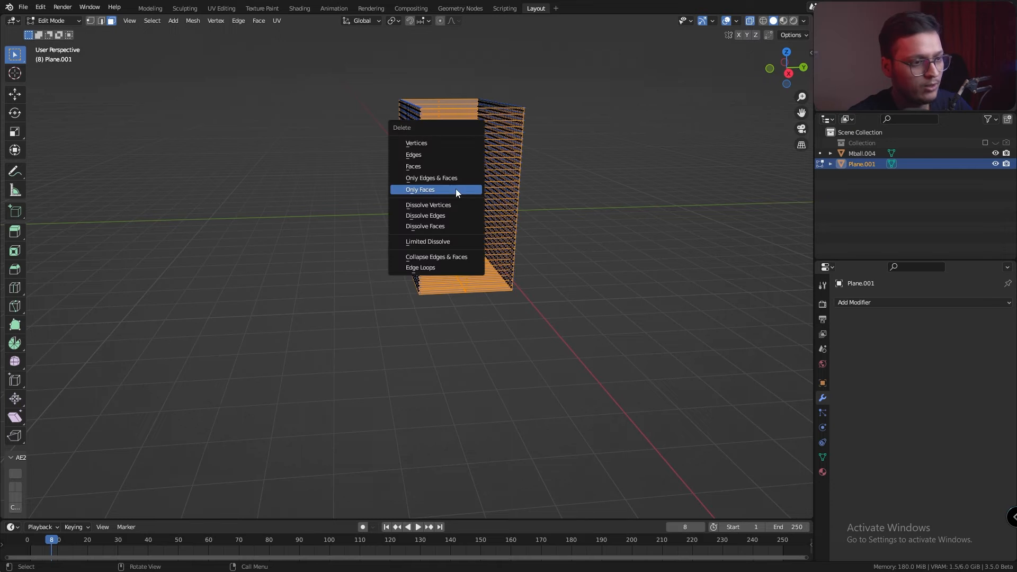
left_click(416, 188)
key("Tab")
middle_click_drag(506, 199, 493, 238)
left_click(594, 155)
Select the horizontal row of vertices a little above the blob on both grids and assign it to a new vertex group.
key("Tab")
key("1")
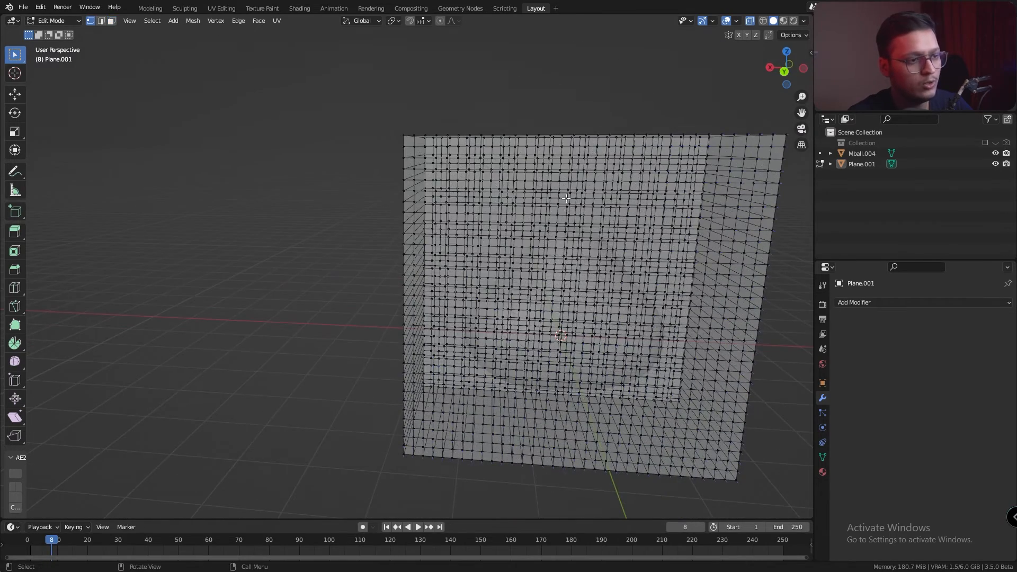
left_click(784, 71)
scroll(572, 207, "down", 2)
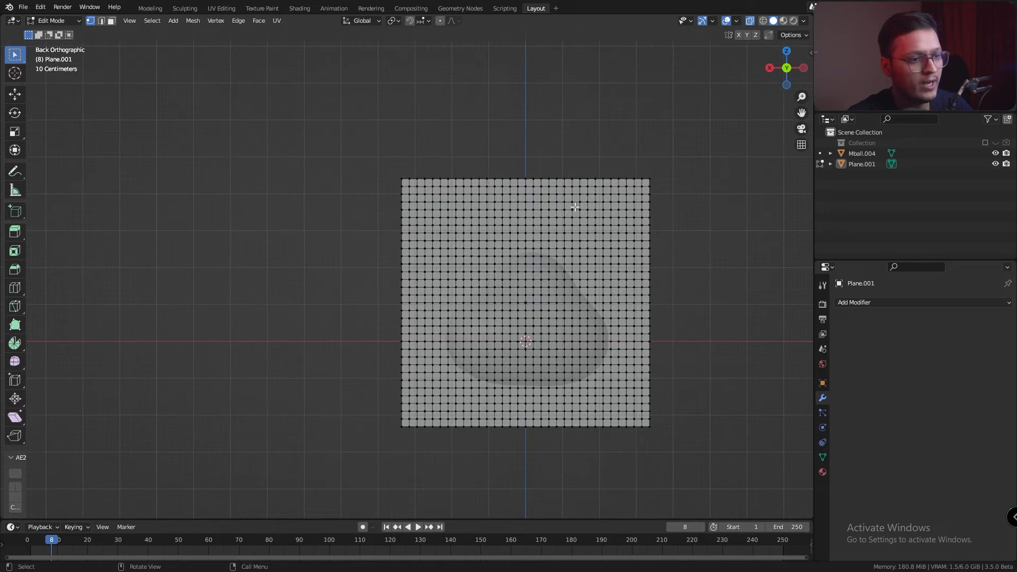
middle_click_drag(572, 206, 533, 215, "shift")
left_click_drag(348, 213, 389, 221)
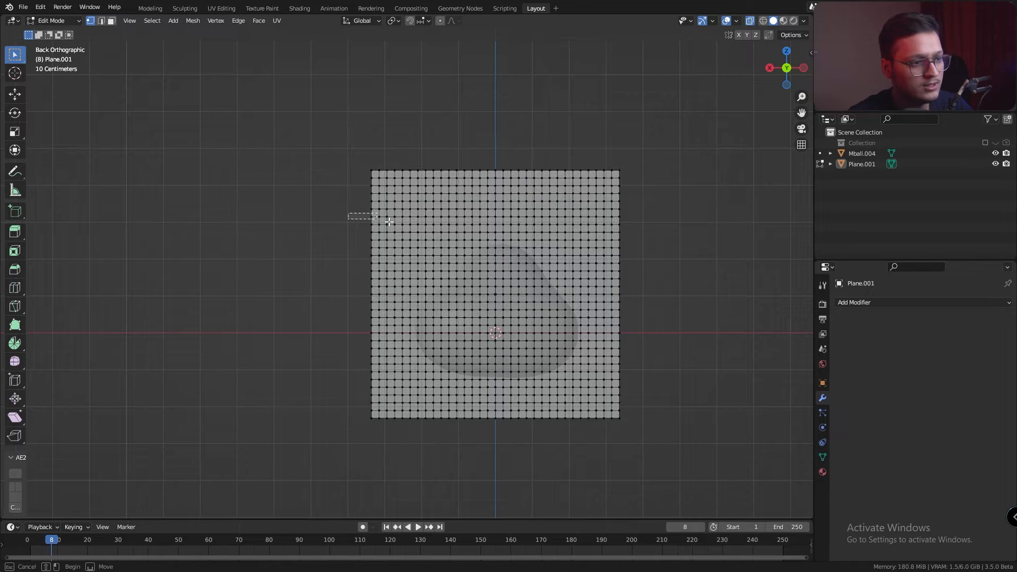
left_click_drag(552, 226, 655, 218)
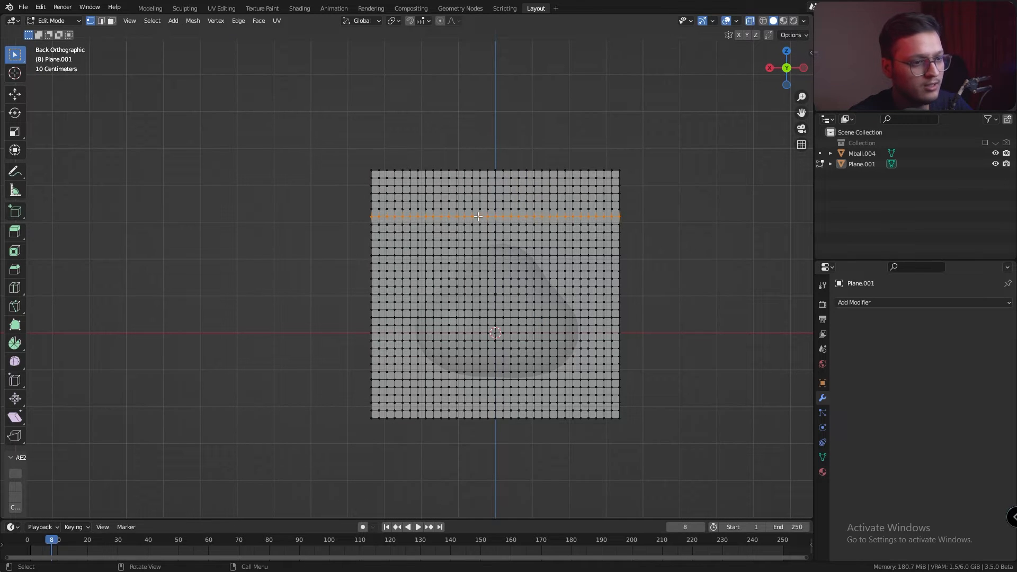
middle_click_drag(547, 209, 522, 211, "shift")
key("ctrl+g")
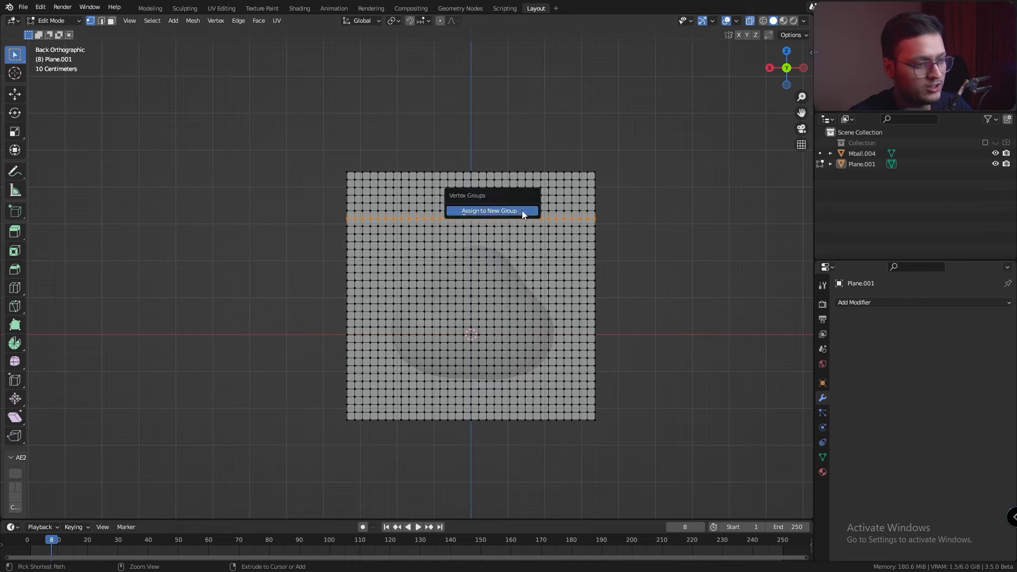
left_click(495, 212)
middle_click_drag(495, 212, 827, 422)
left_click(822, 457)
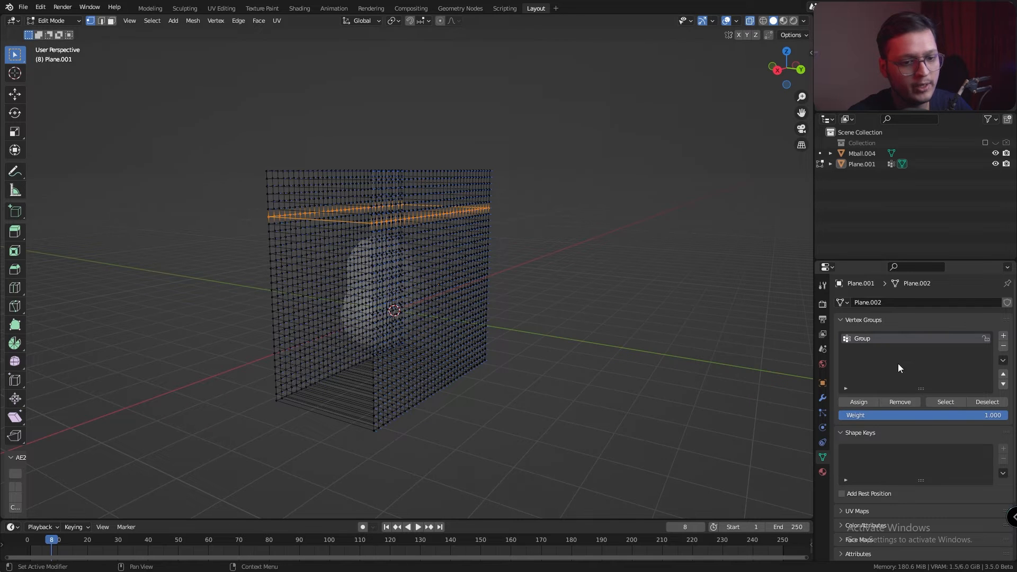
Leave Edit Mode on the grid enclosure, select the blob and add Collision physics to it.
left_click(468, 227)
middle_click_drag(551, 223, 476, 230)
key("Tab")
middle_click_drag(542, 211, 337, 217)
left_click(514, 265)
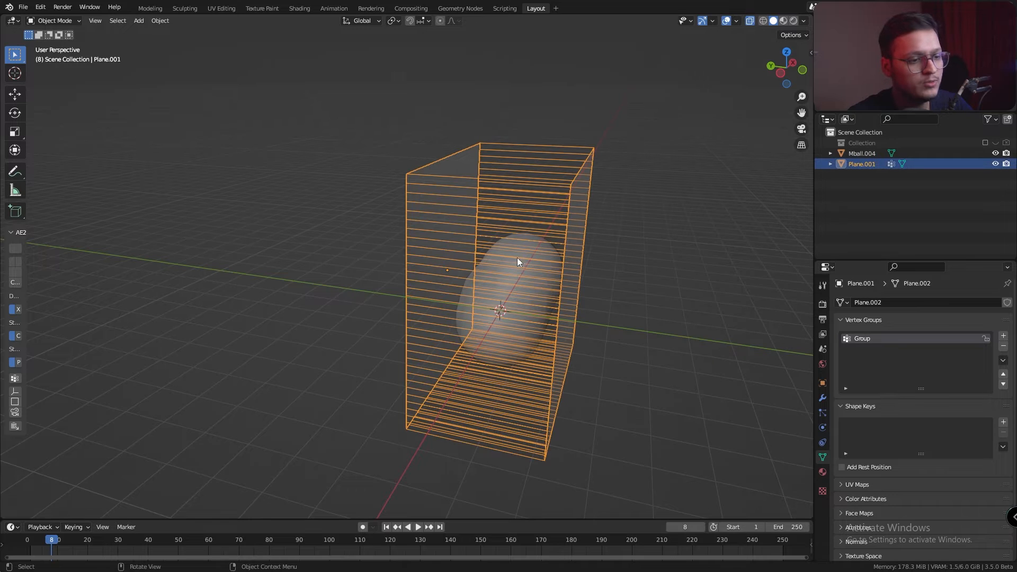
left_click(524, 243)
left_click(824, 396)
middle_click_drag(670, 339, 614, 321)
left_click(825, 440)
left_click(823, 428)
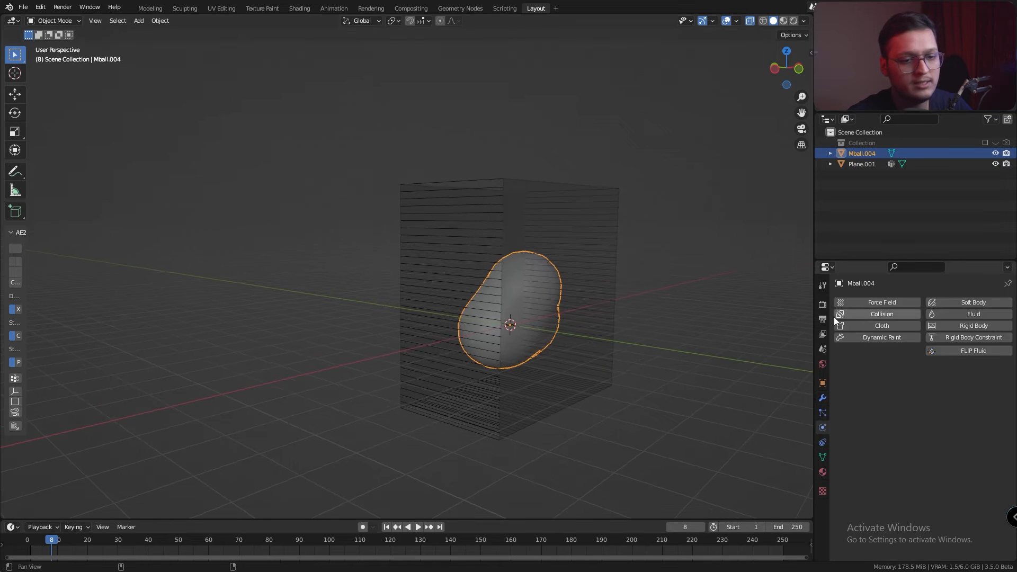
left_click(870, 315)
In the blob's Softbody & Cloth collision settings, set Friction to 7.8 and Damping to 0.332.
middle_click_drag(582, 351, 562, 343)
scroll(943, 492, "down", 2)
left_click_drag(948, 528, 960, 528)
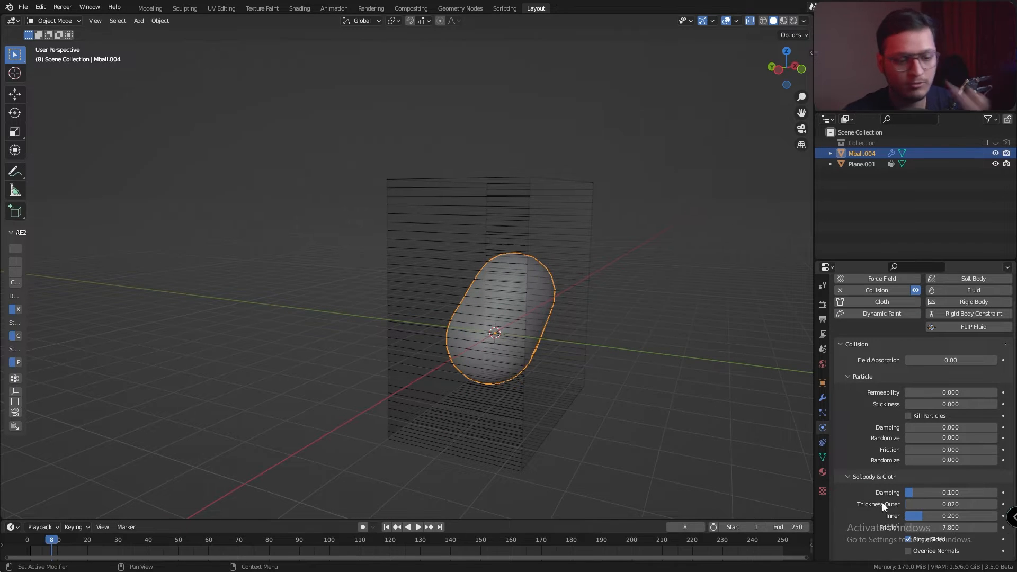
left_click_drag(936, 493, 960, 492)
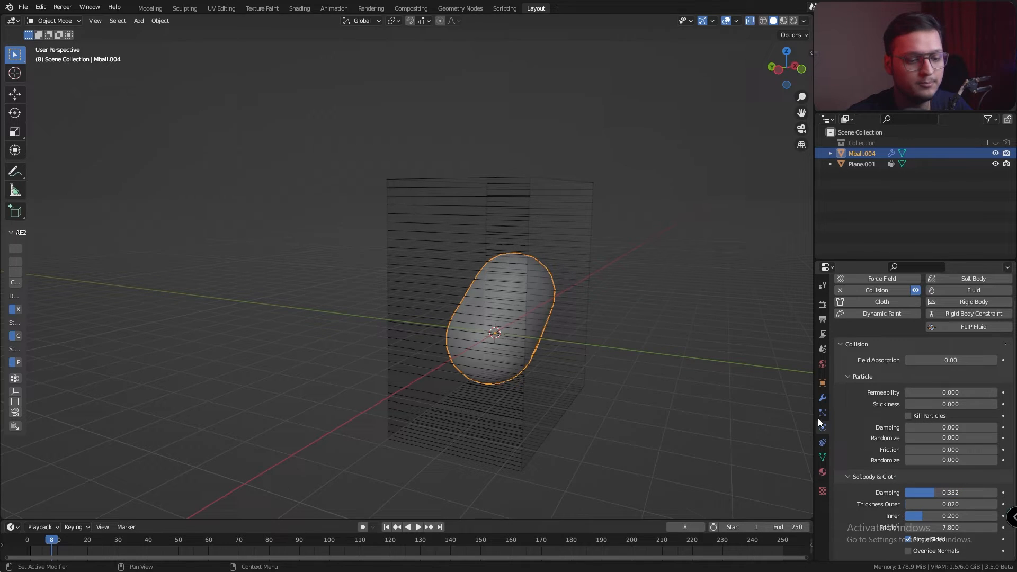
Select the grid enclosure, add Cloth physics to it and enable Sewing in its Shape settings.
left_click(591, 256)
middle_click_drag(590, 256, 620, 255)
left_click(864, 325)
scroll(894, 392, "down", 15)
scroll(895, 477, "down", 10)
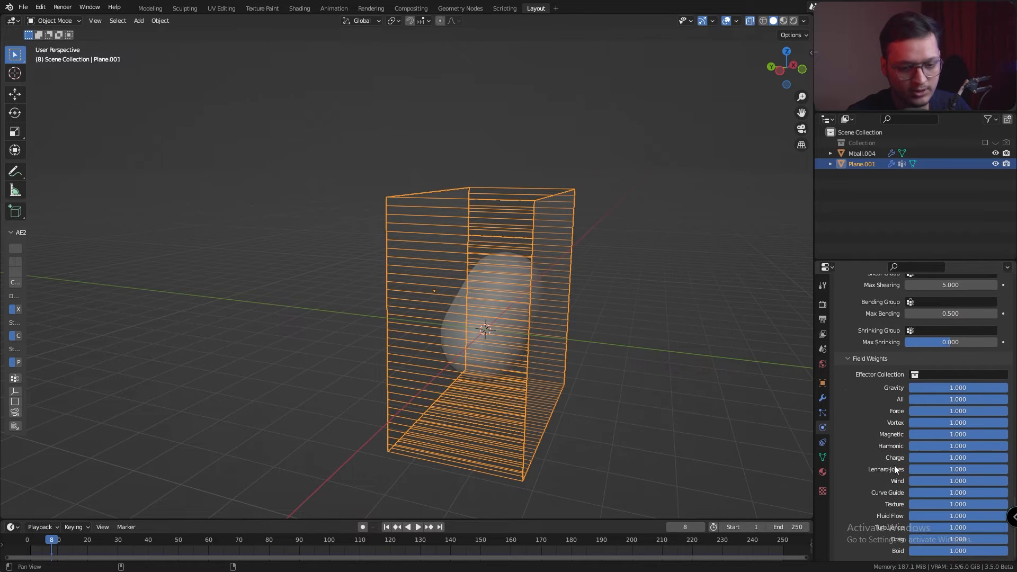
scroll(901, 383, "up", 10)
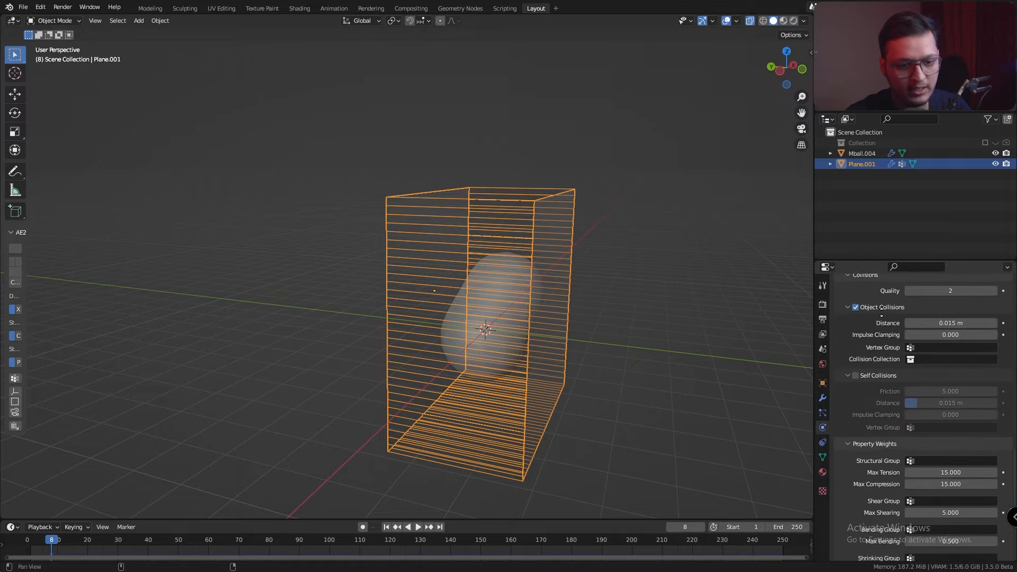
scroll(884, 366, "up", 5)
left_click(909, 308)
Set the cloth's collision Quality to 9, enable Self Collisions and set the Gravity field weight to 0.
scroll(878, 372, "down", 1)
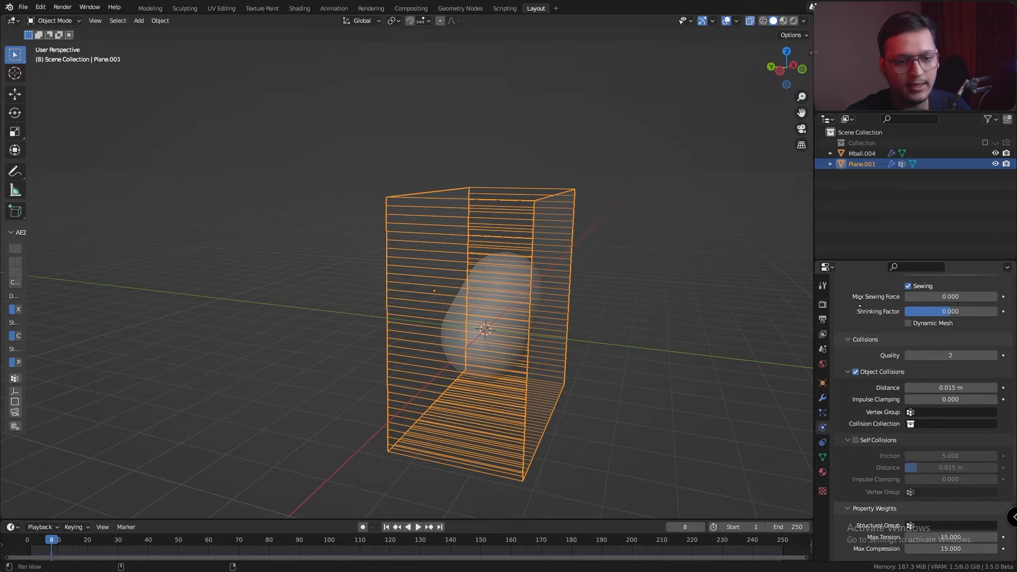
scroll(860, 306, "down", 1)
scroll(888, 349, "down", 1)
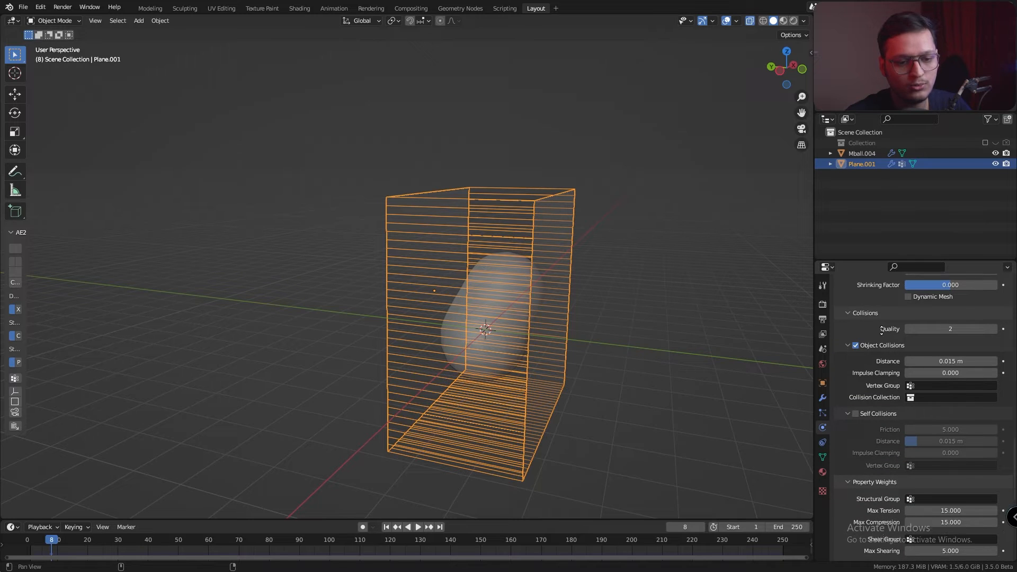
left_click(855, 412)
middle_click_drag(866, 468, 873, 334)
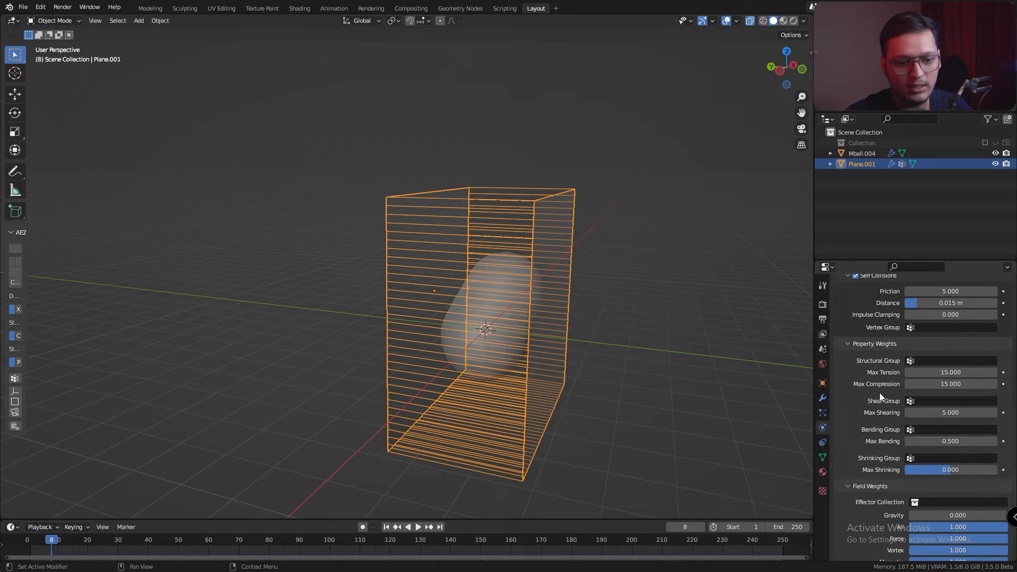
In the cloth's Property Weights, assign Group as the Shrinking Group and set Max Shrinking to 1.
scroll(868, 366, "down", 4)
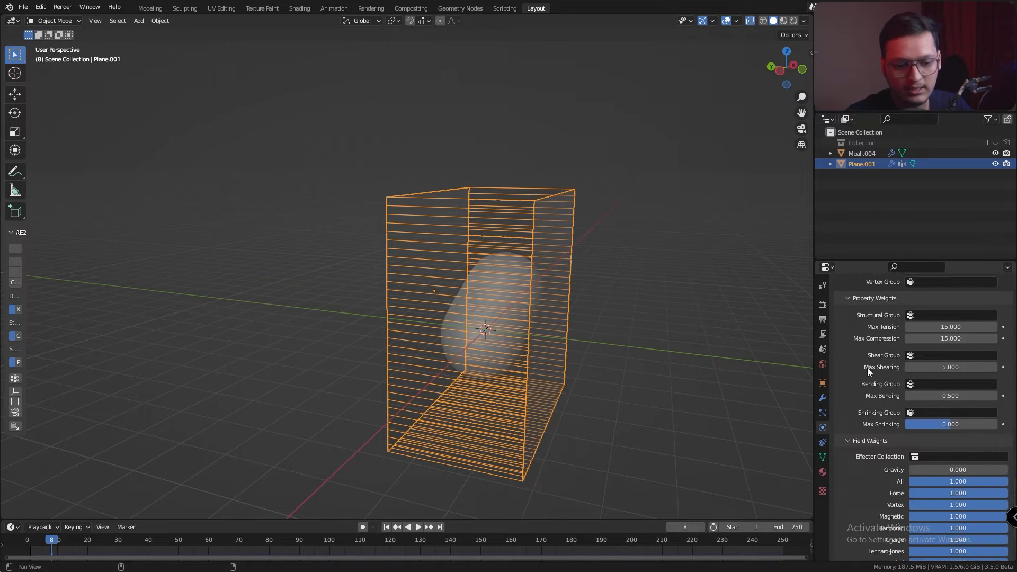
left_click(913, 414)
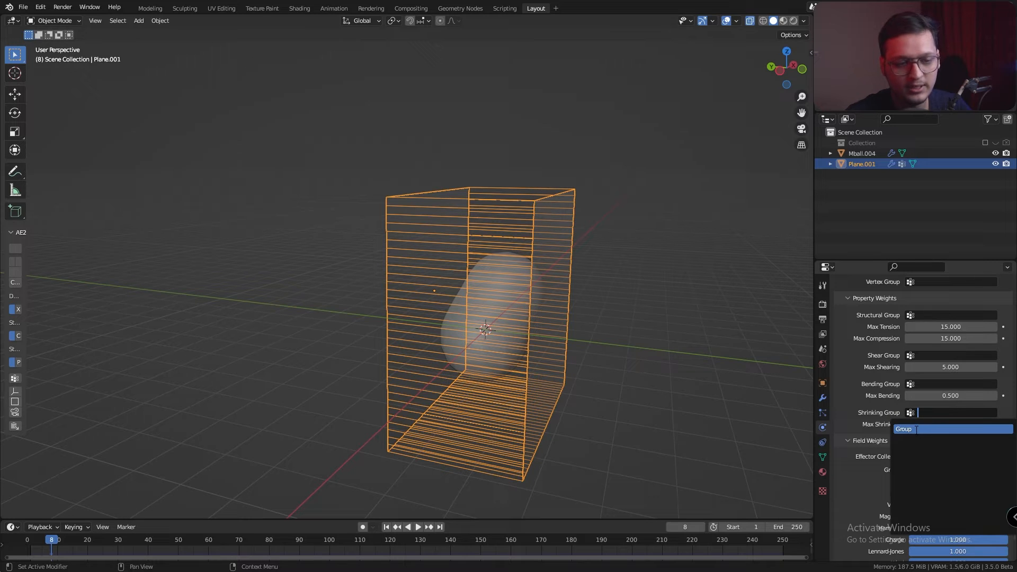
left_click(916, 429)
middle_click_drag(881, 417, 873, 381)
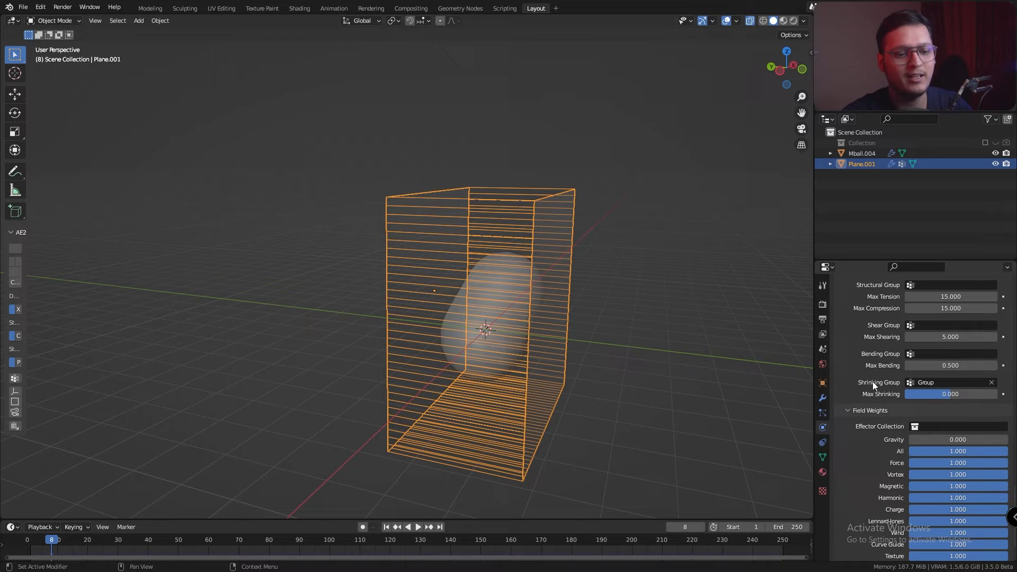
scroll(864, 366, "up", 10)
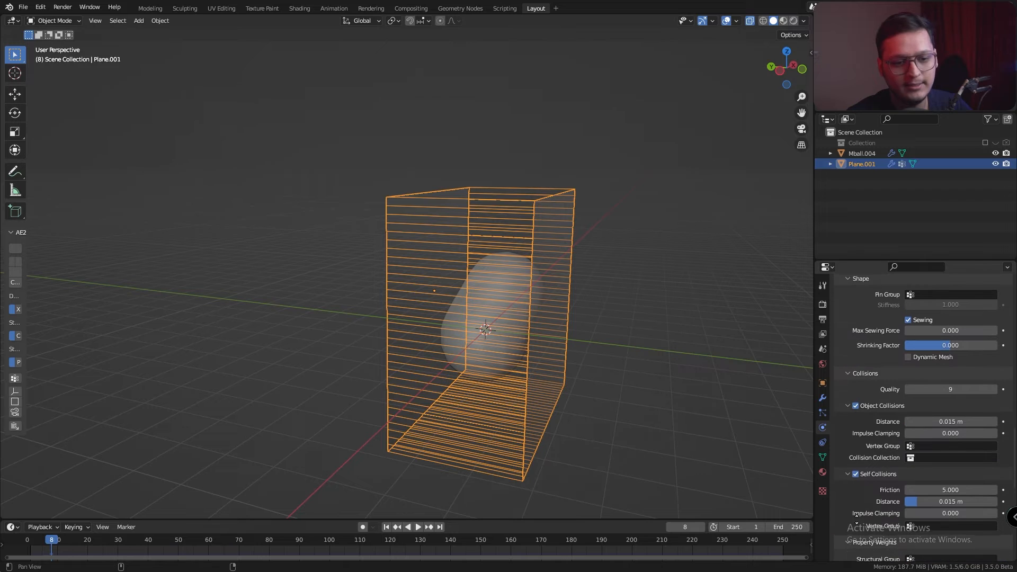
scroll(873, 324, "up", 5)
scroll(898, 445, "down", 18)
middle_click_drag(928, 524, 928, 522)
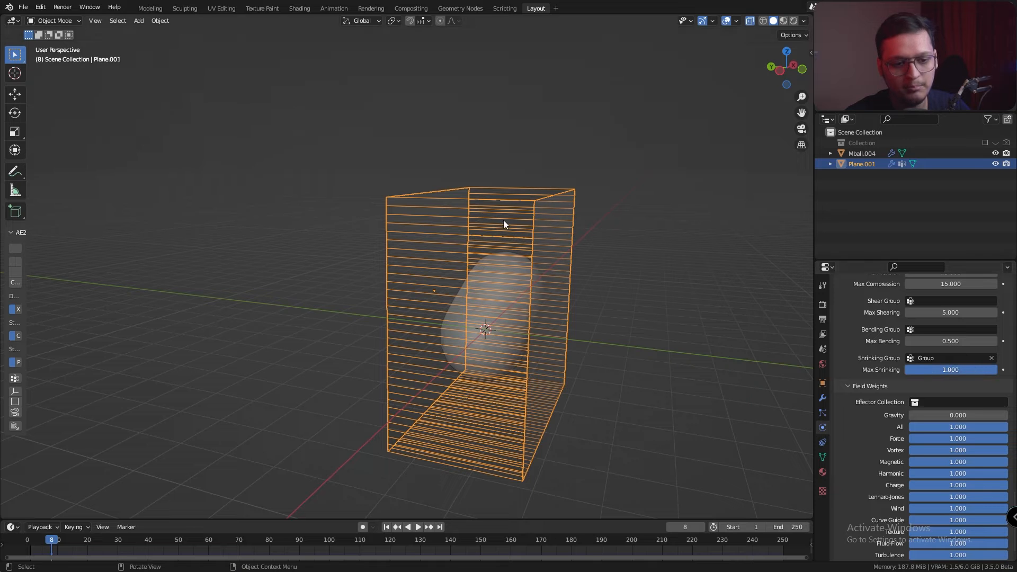
Set the cloth cache's end frame to 20, bake the simulation and play it to frame 20.
scroll(884, 324, "up", 20)
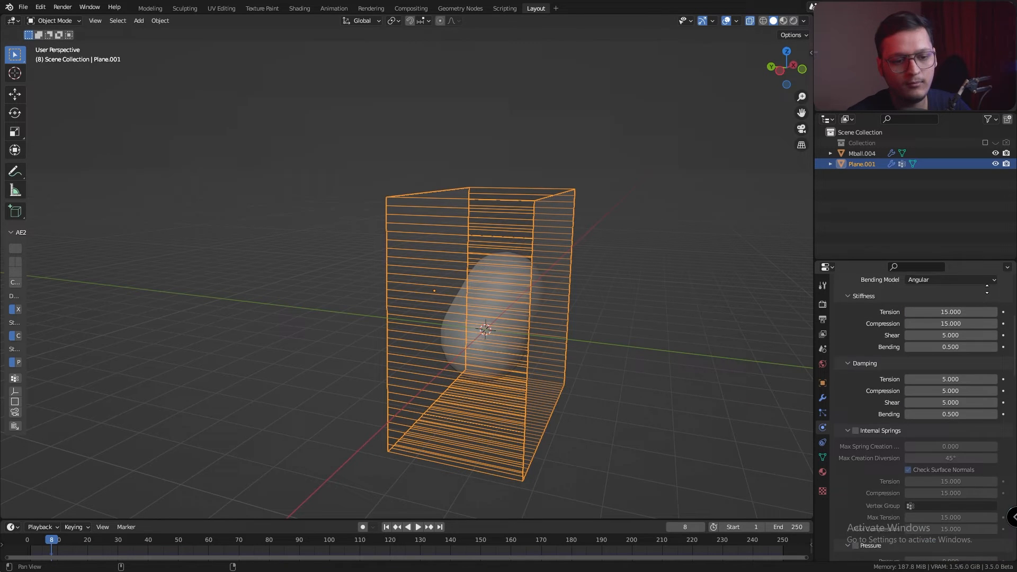
scroll(884, 424, "down", 2)
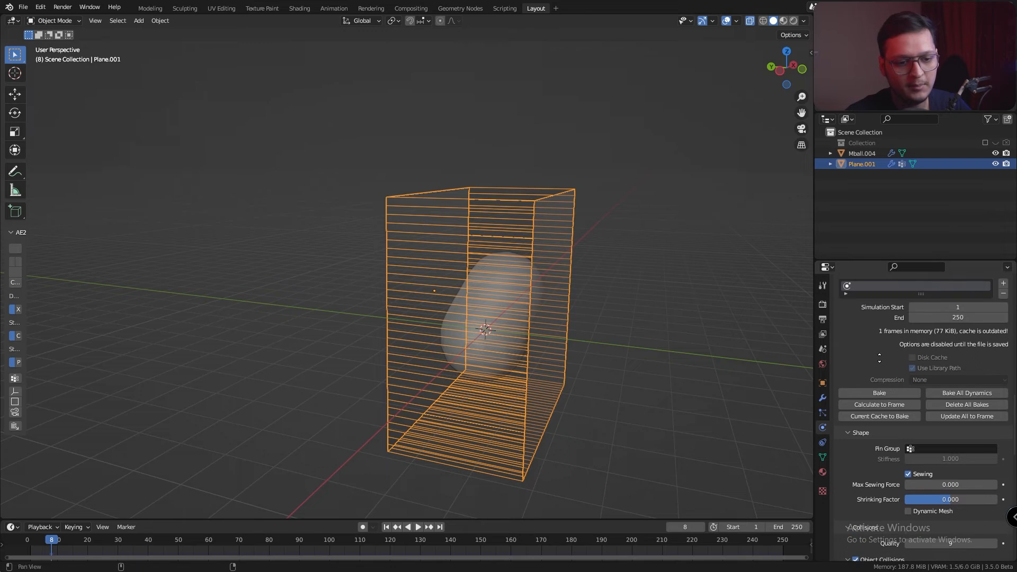
left_click(942, 319)
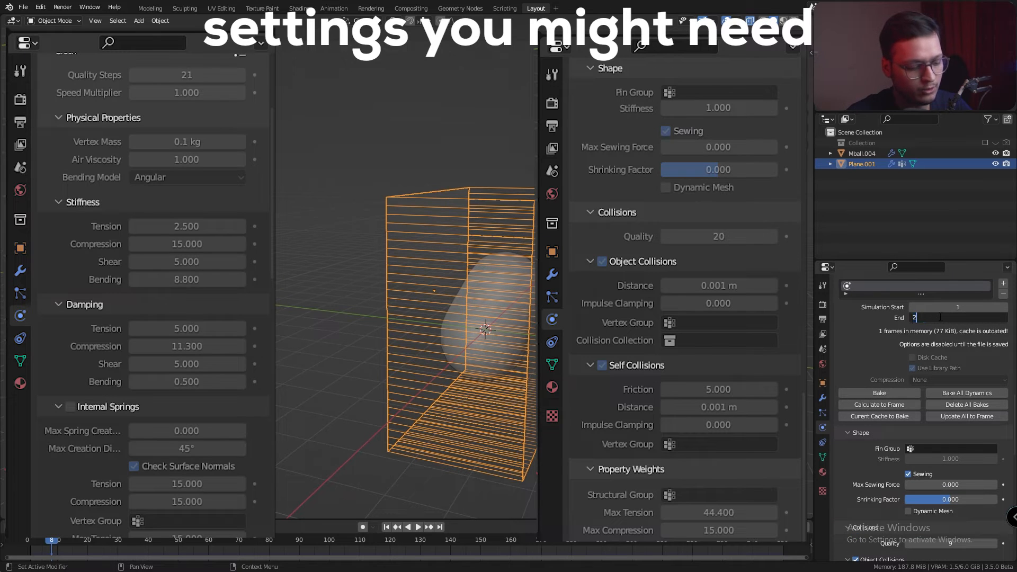
key("Return")
left_click(888, 392)
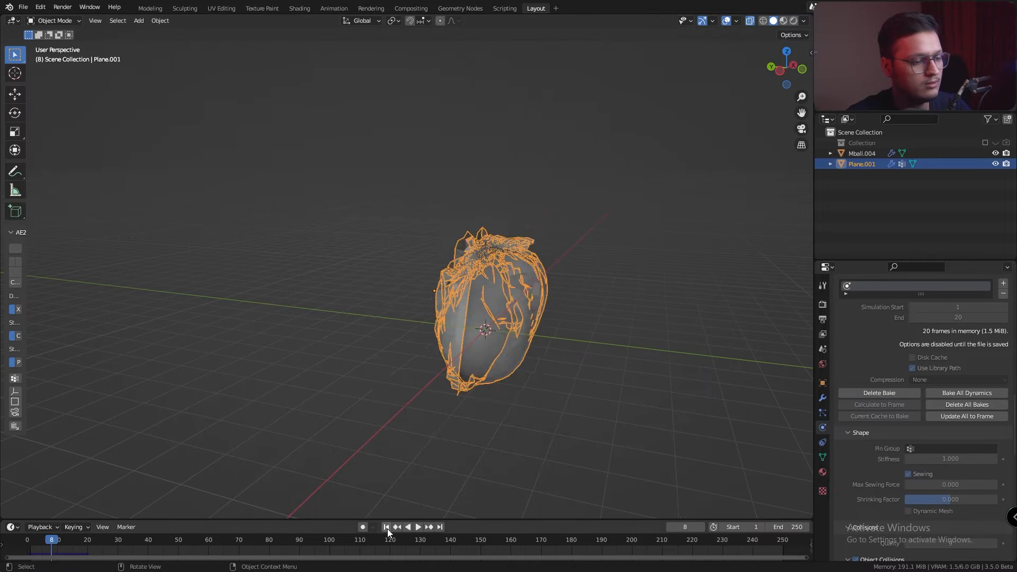
left_click(418, 527)
left_click(418, 526)
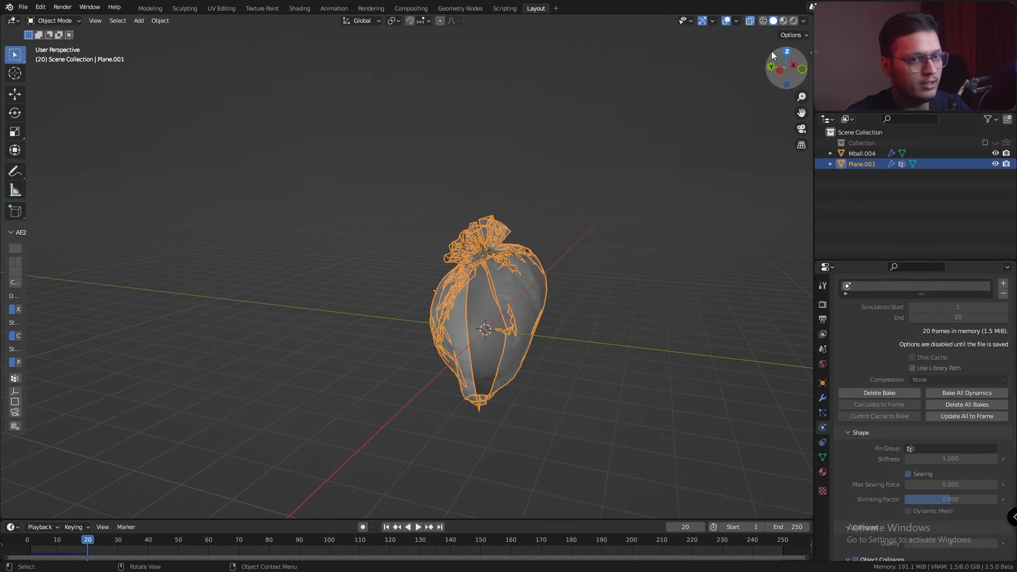
Turn off X-ray and apply Shade Smooth to the simulated bag.
left_click(750, 21)
left_click_drag(442, 295, 519, 295, "alt")
scroll(477, 291, "up", 3)
right_click(531, 354)
mouse_move(530, 353)
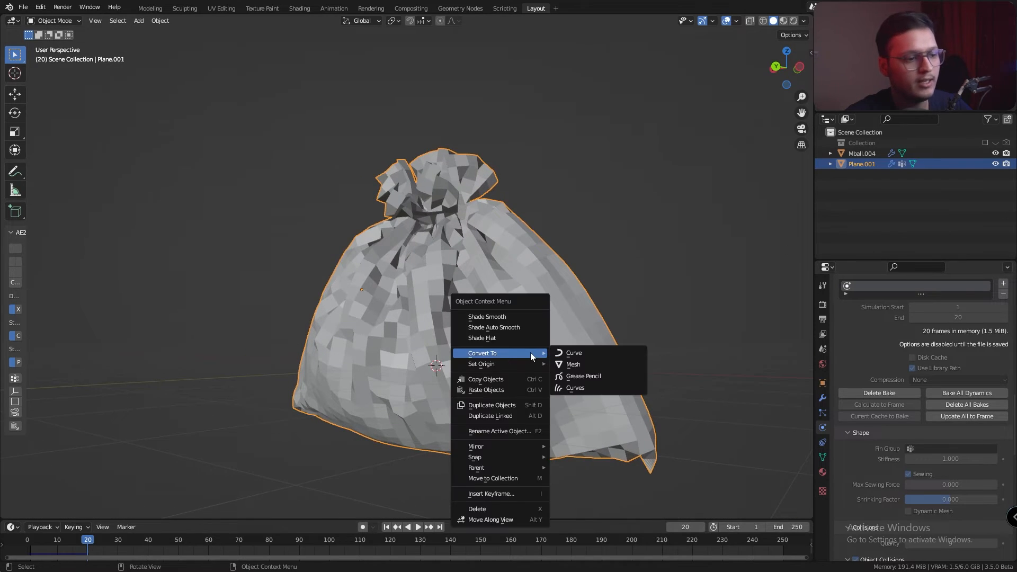
left_click(517, 316)
left_click_drag(517, 314, 477, 322, "alt")
Add a Subdivision Surface modifier to the bag after the Cloth modifier.
left_click(823, 398)
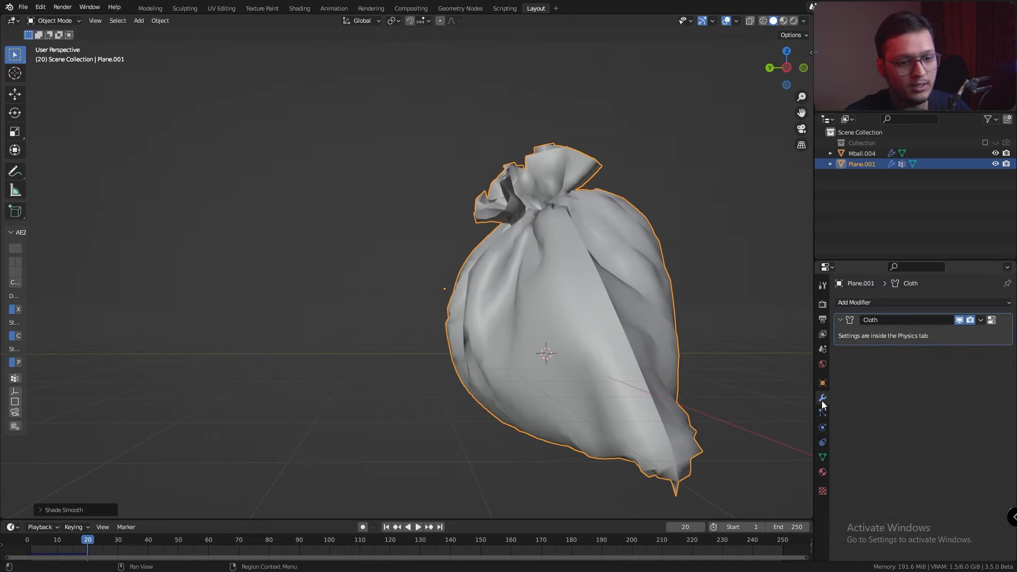
left_click(867, 304)
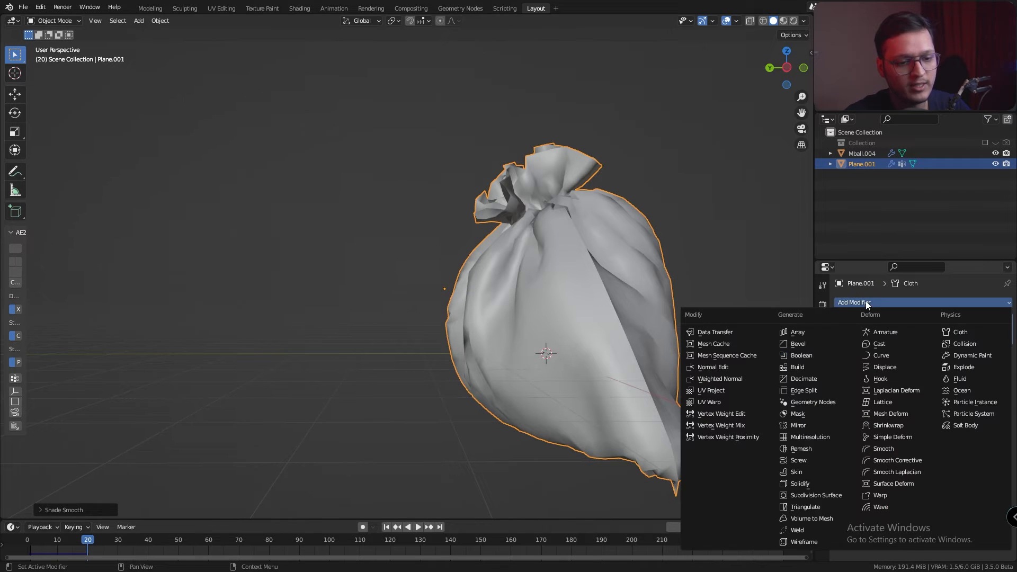
left_click(806, 494)
middle_click_drag(644, 357, 501, 264)
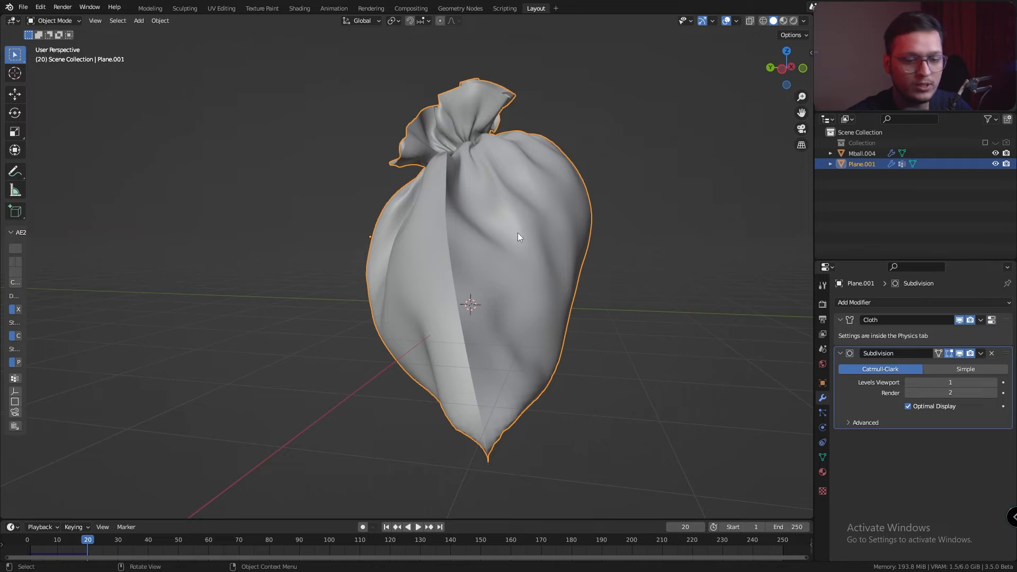
Add a Weld modifier to the bag and move it between the Cloth and Subdivision modifiers.
left_click(875, 303)
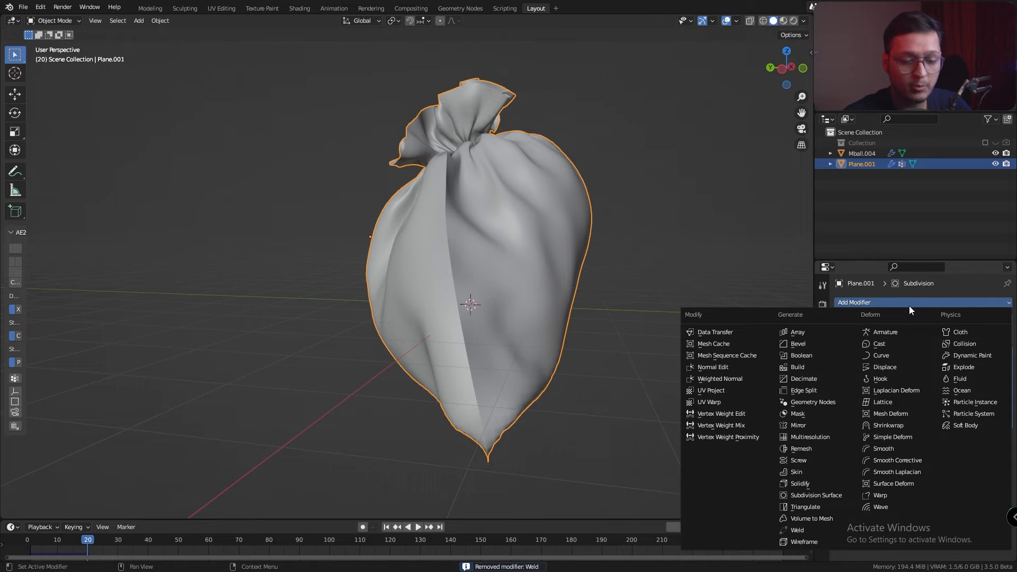
left_click(800, 531)
left_click_drag(1006, 439, 1006, 354)
middle_click_drag(535, 310, 480, 309)
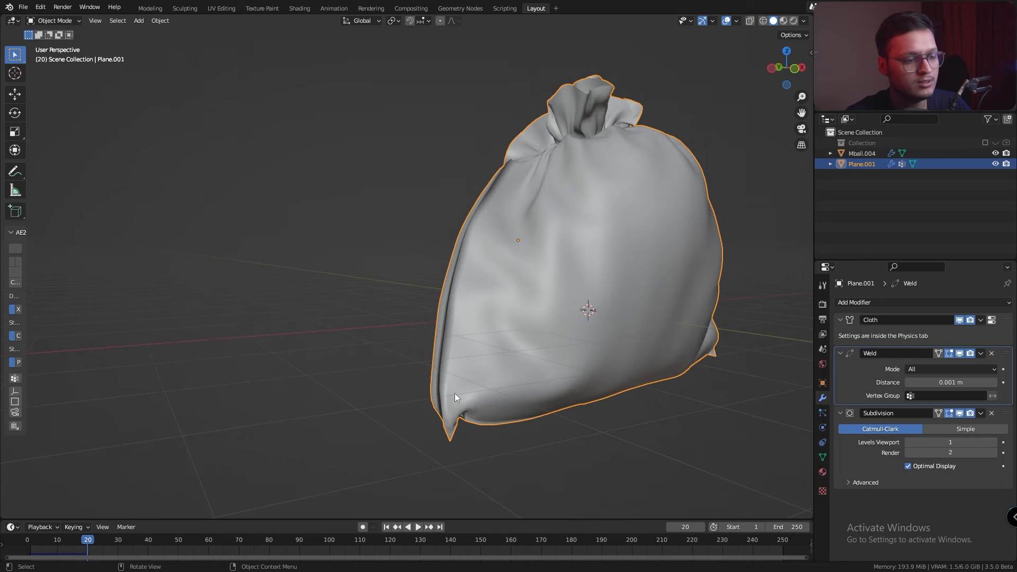
left_click_drag(449, 408, 502, 397, "alt")
scroll(491, 272, "down", 3)
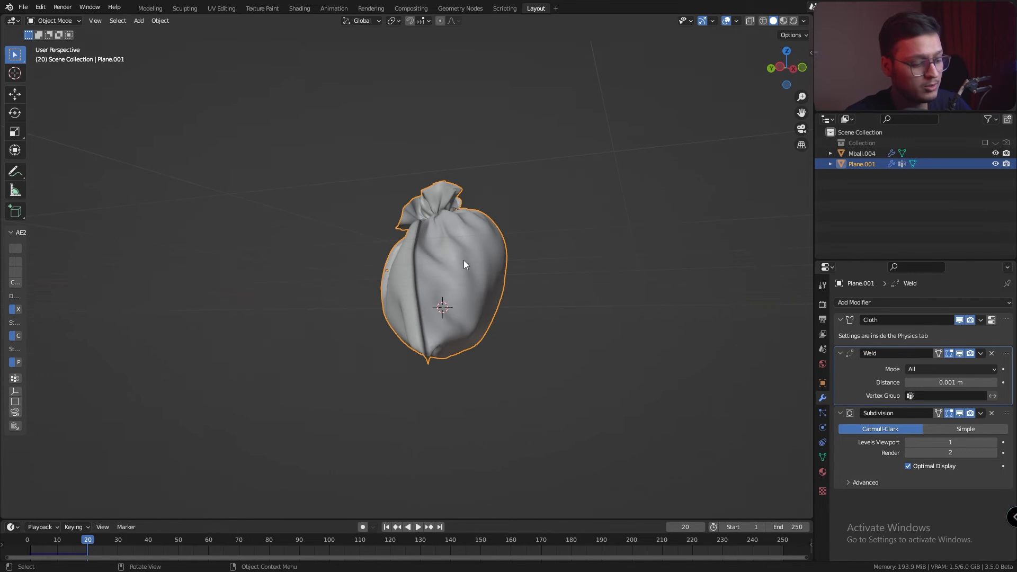
Enter Edit Mode on the bag mesh and display its vertex normals to check both grids' directions.
key("Tab")
left_click_drag(449, 273, 526, 265, "alt")
left_click(737, 20)
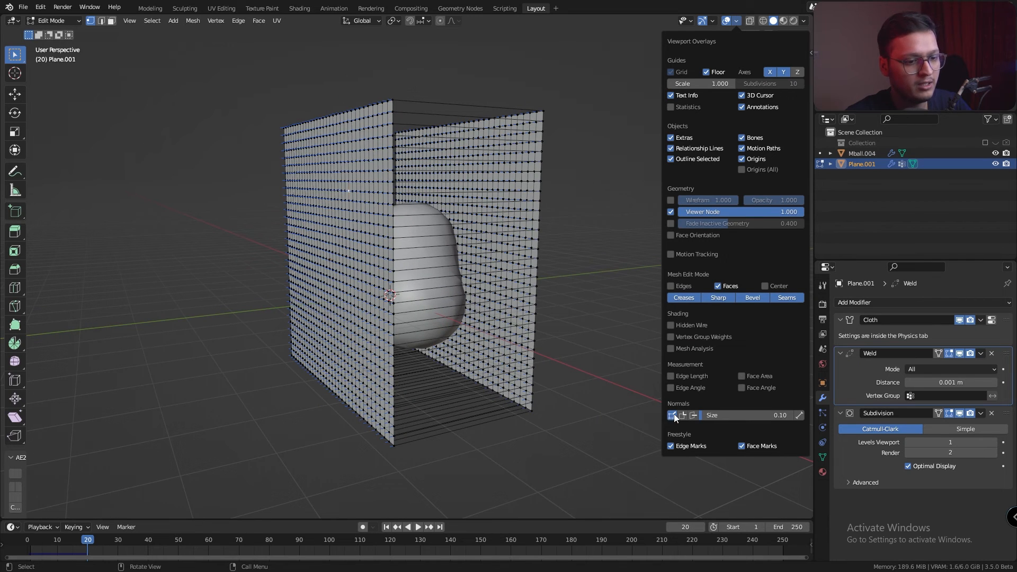
left_click_drag(576, 236, 357, 100, "alt")
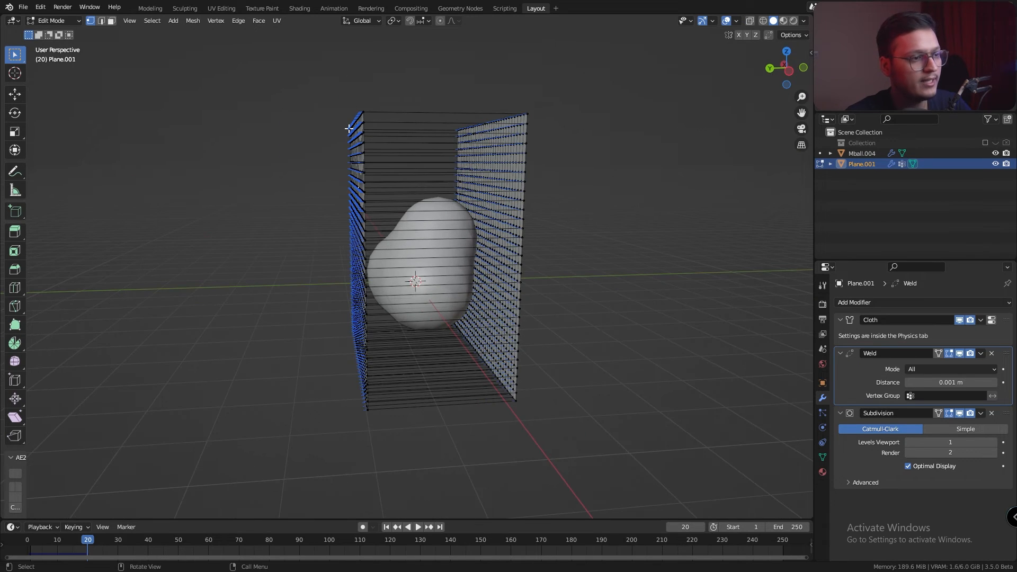
middle_click_drag(380, 223, 511, 215)
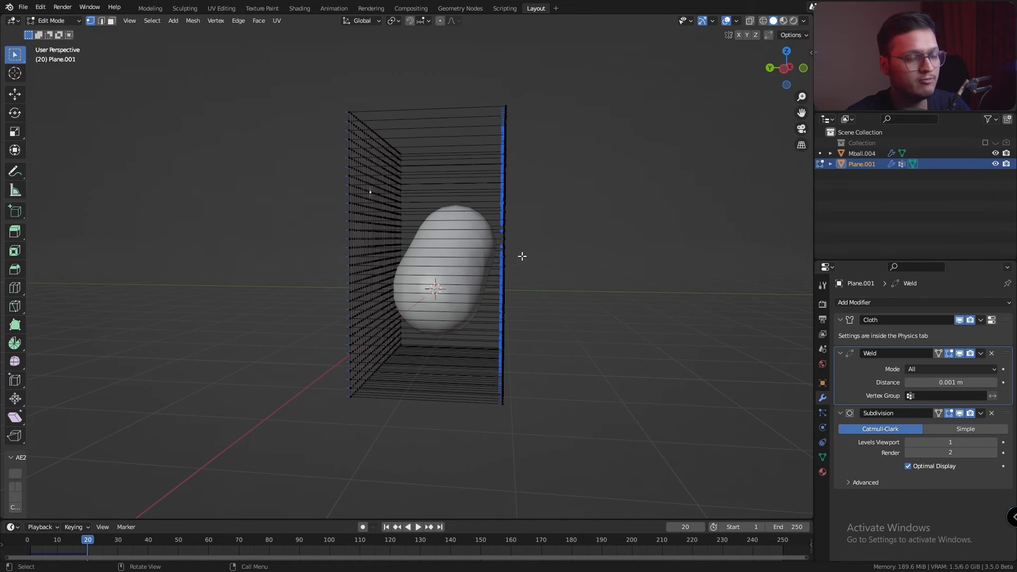
With X-ray on, select all of one grid side, flip its normals and return to Object Mode.
left_click(749, 21)
middle_click_drag(371, 189, 511, 170)
left_click_drag(605, 70, 502, 476)
middle_click_drag(502, 476, 525, 466)
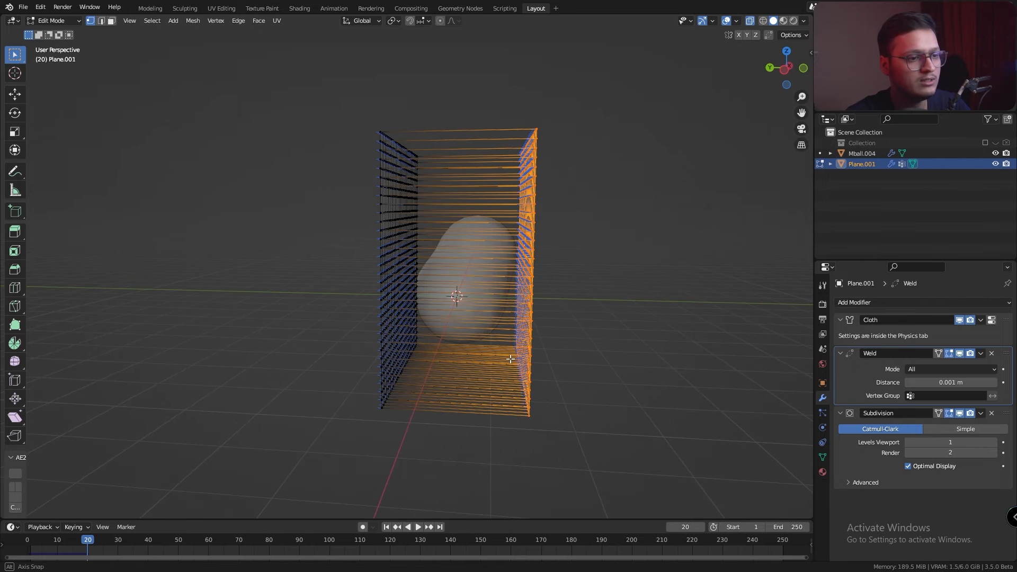
key("alt+n")
left_click(524, 245)
middle_click_drag(524, 245, 533, 242)
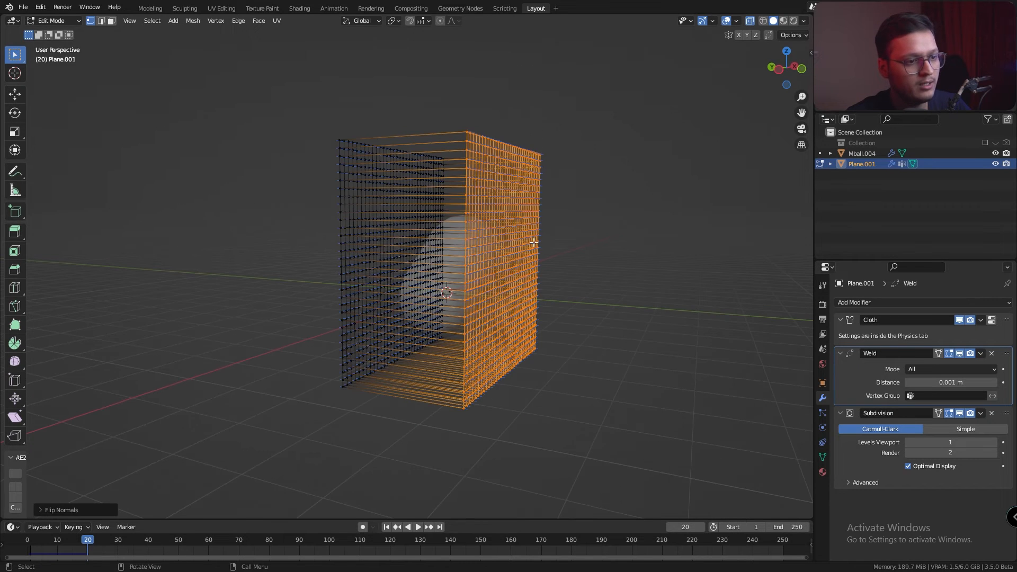
key("Tab")
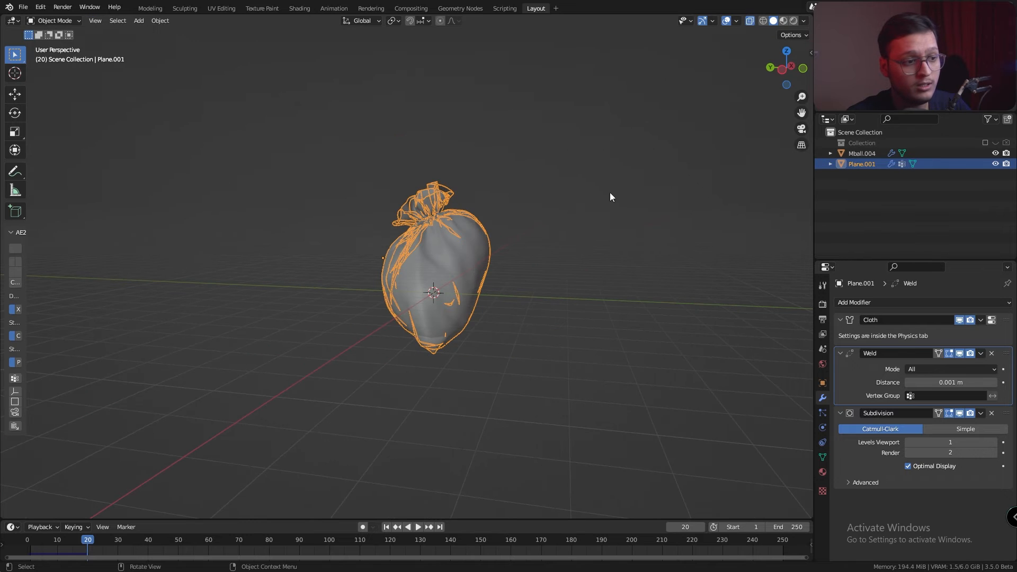
Turn off X-ray and set the bag's origin to its geometry.
left_click(748, 20)
scroll(459, 302, "up", 8)
middle_click_drag(458, 293, 307, 320)
scroll(460, 275, "down", 4)
right_click(484, 241)
mouse_move(484, 240)
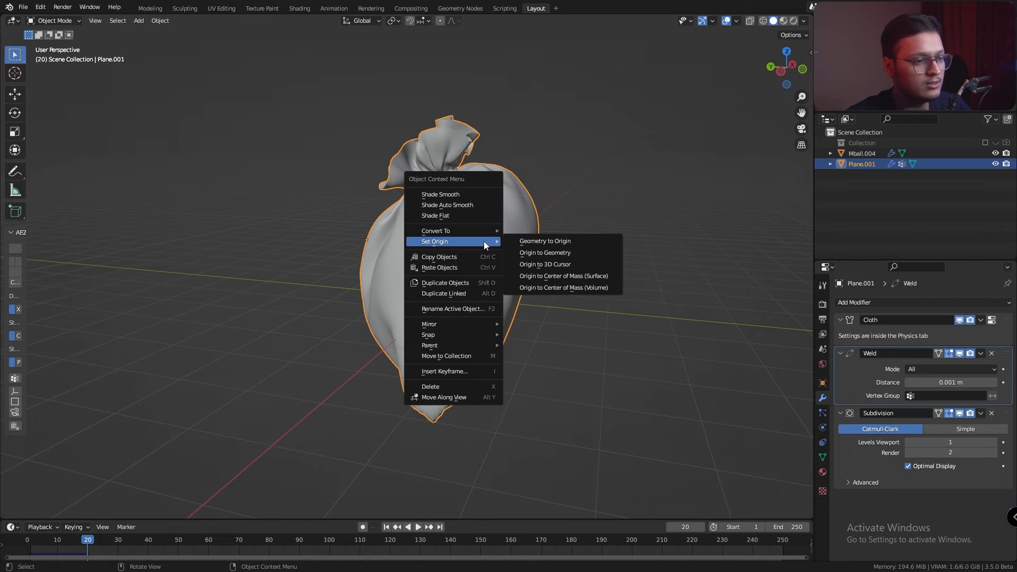
left_click(560, 248)
Apply the bag's Cloth modifier.
middle_click_drag(425, 262, 477, 249)
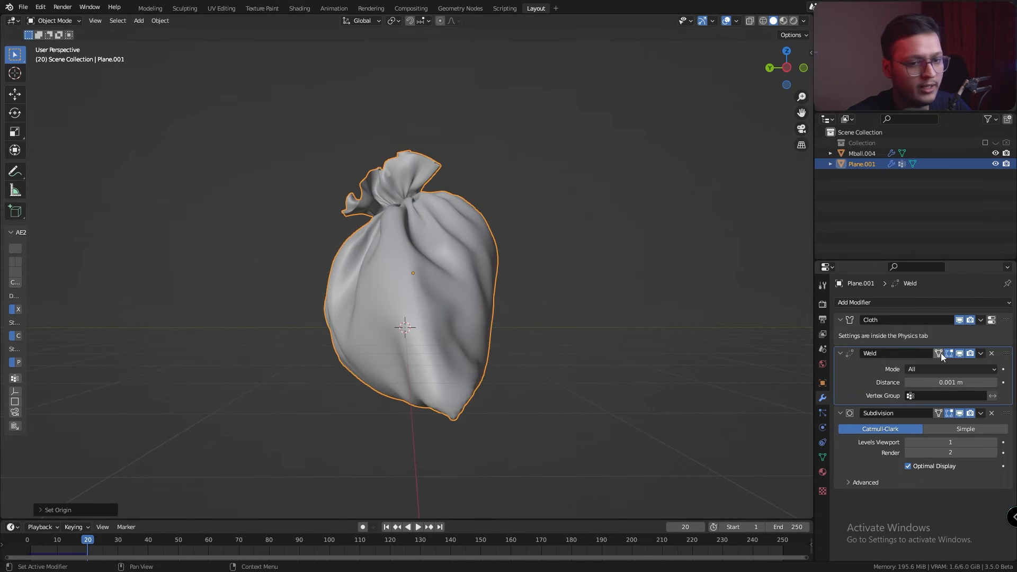
key("ctrl+a")
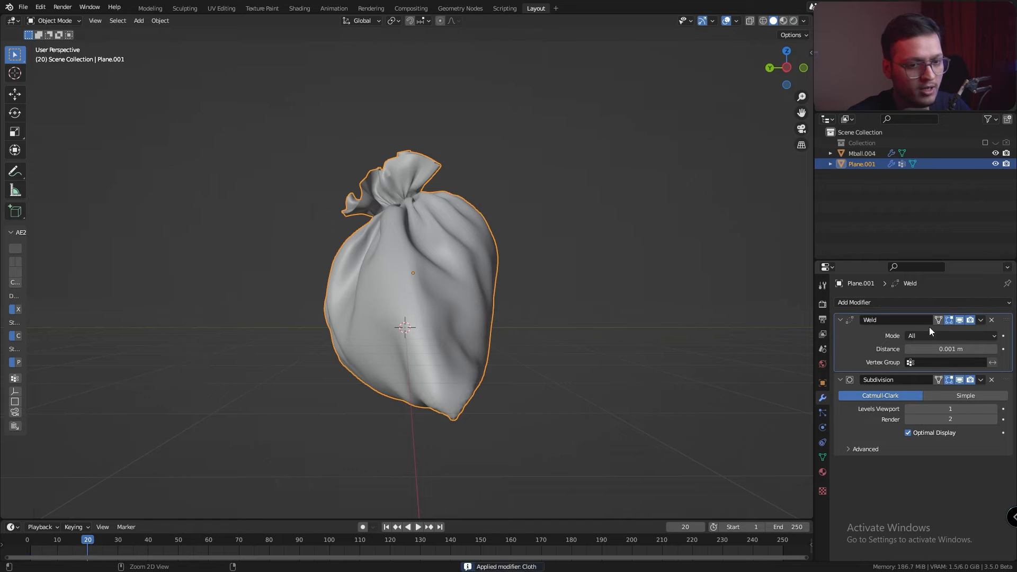
Apply the bag's Weld modifier and toggle the Subdivision modifier's viewport and render display to compare the mesh with and without it.
key("ctrl+a")
left_click_drag(573, 321, 578, 325, "alt")
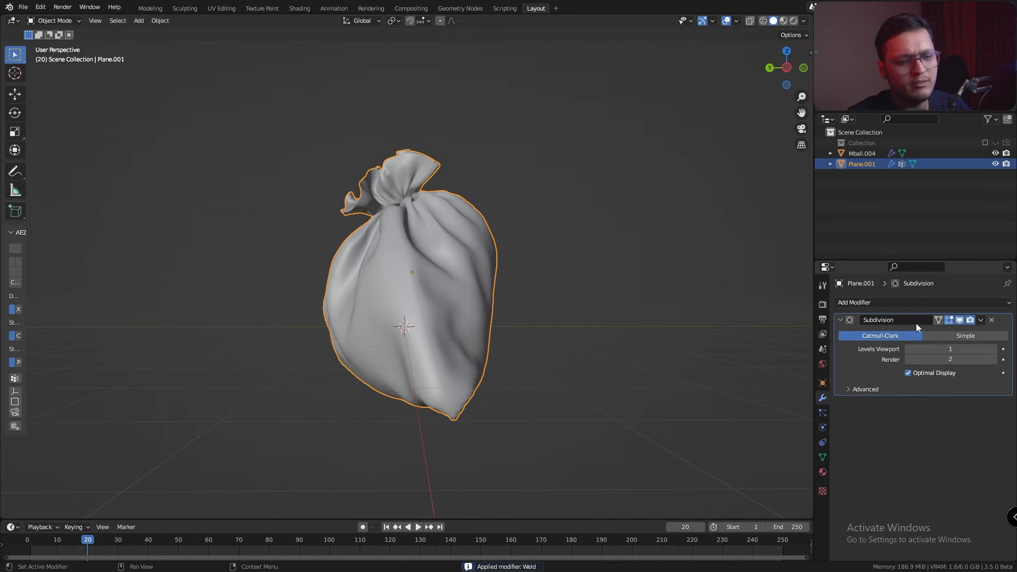
left_click_drag(962, 320, 971, 320)
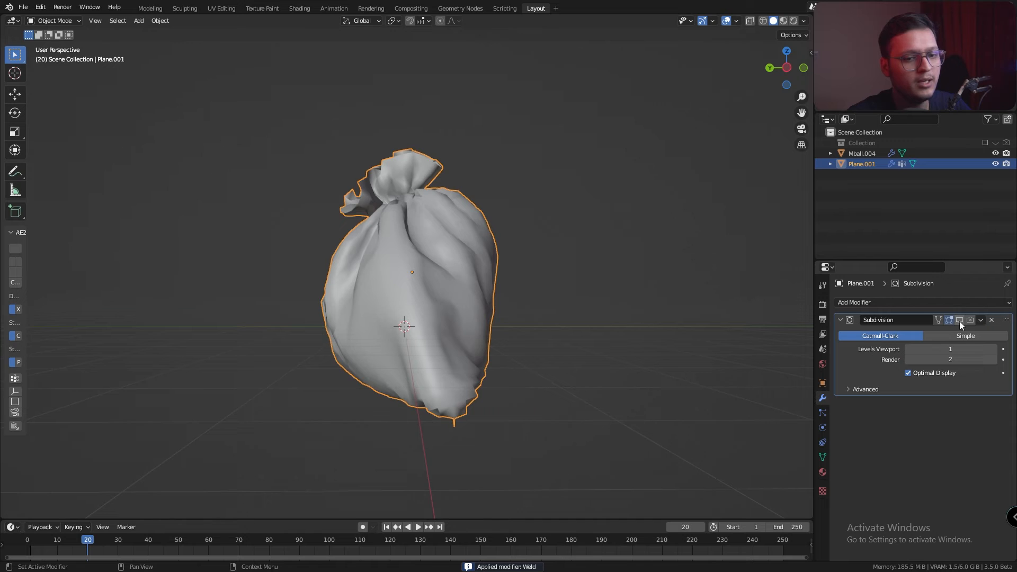
left_click(960, 321)
left_click_drag(359, 314, 327, 287, "alt")
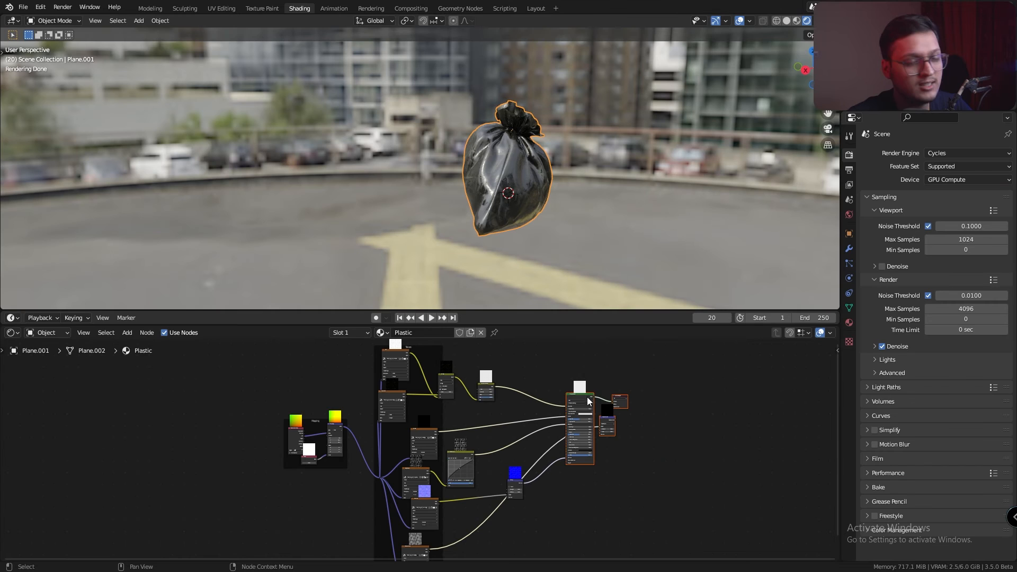
Inspect the Plastic material's node tree and the rendered bag from several angles.
middle_click_drag(449, 418, 511, 430)
scroll(434, 425, "up", 4)
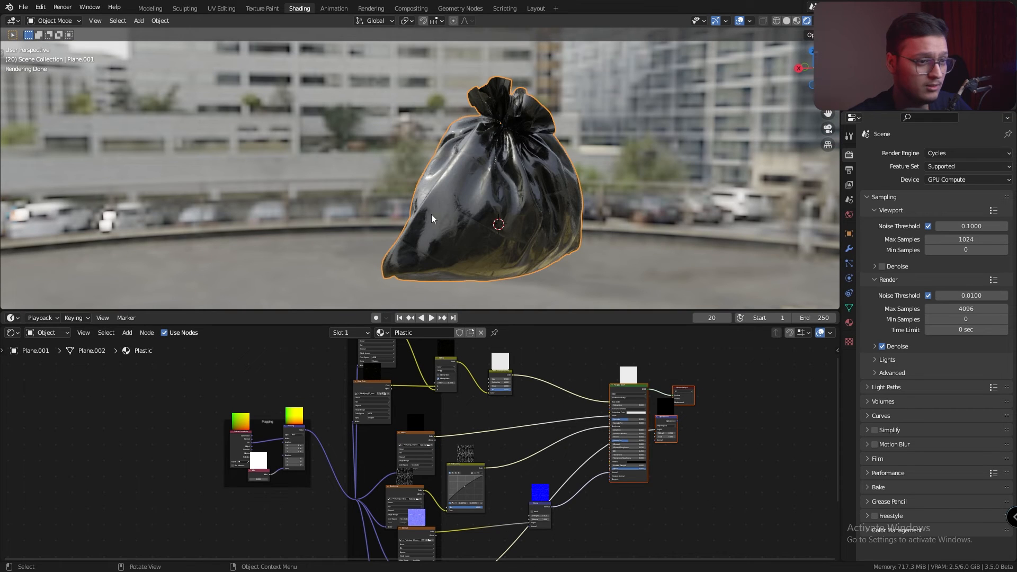
middle_click_drag(431, 214, 544, 194)
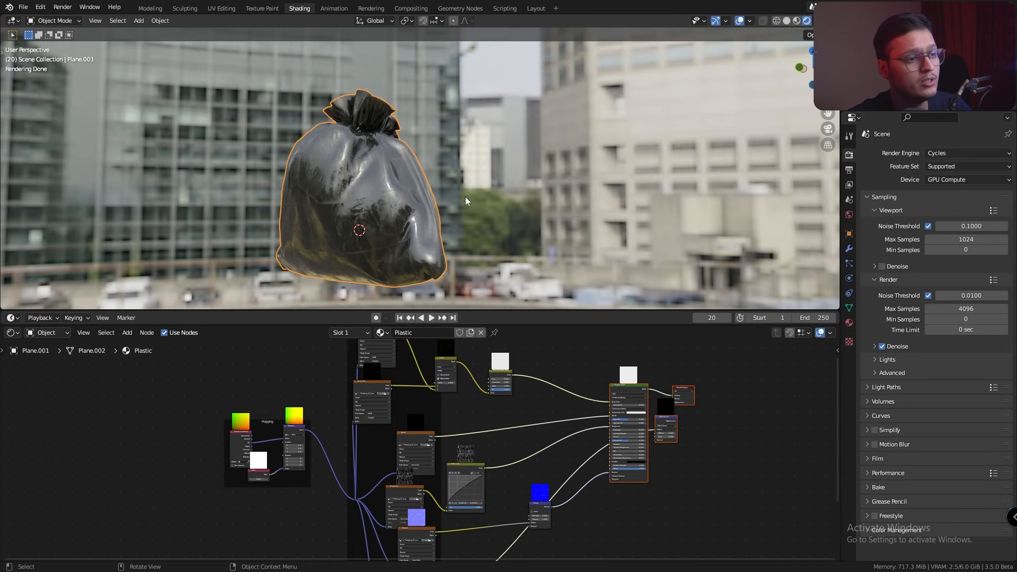
middle_click_drag(370, 188, 486, 207)
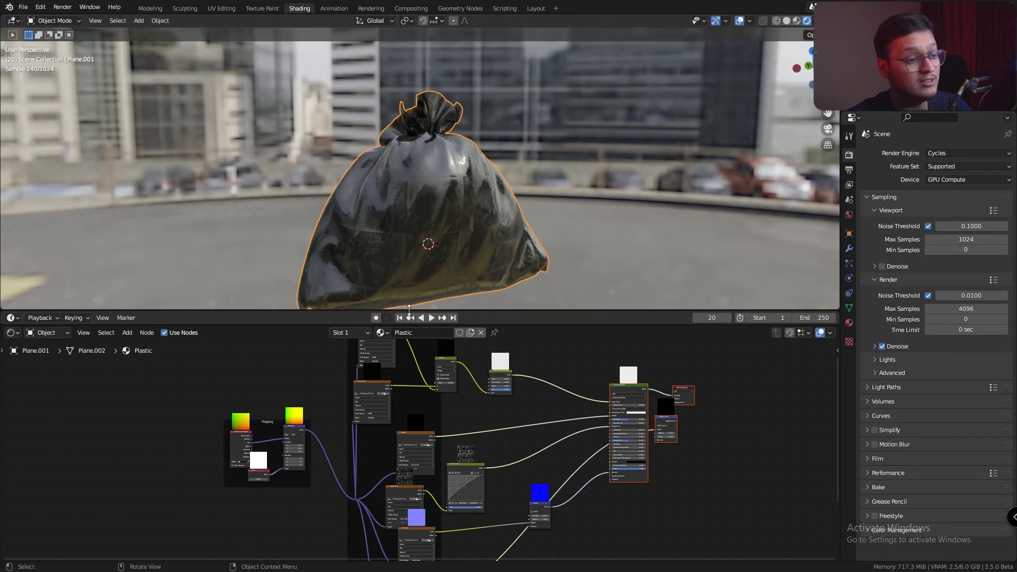
Assign Material.004 to the bag and bring its whole node tree into view.
left_click(383, 336)
left_click(437, 394)
key("Home")
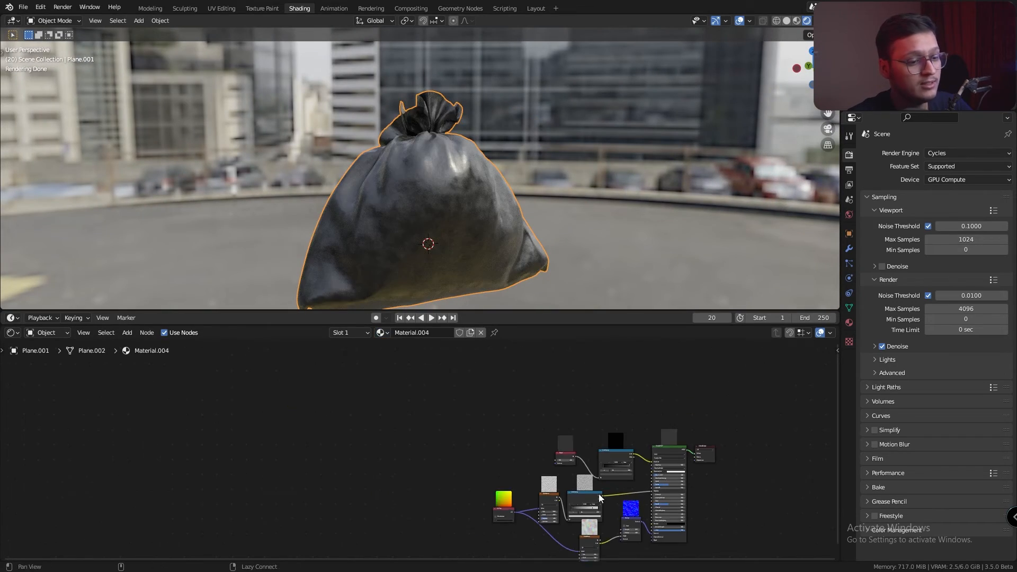
left_click_drag(403, 212, 498, 212, "alt")
scroll(383, 194, "up", 2)
left_click_drag(426, 481, 431, 449, "alt")
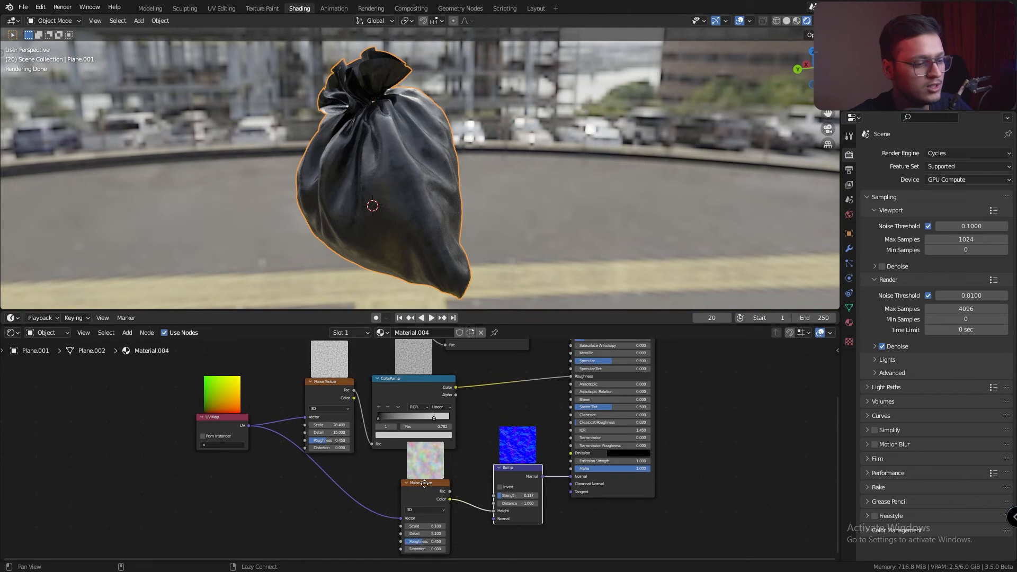
Spread out the Noise Texture, Bump and upper ColorRamp nodes of Material.004 so their connections are readable.
left_click_drag(506, 426, 498, 435)
left_click_drag(568, 443, 577, 488, "alt")
left_click_drag(525, 413, 567, 486, "alt")
mouse_move(424, 460)
left_mouse_down()
mouse_move(428, 450)
mouse_move(365, 443)
left_mouse_up()
middle_click_drag(583, 435, 594, 471)
left_click_drag(534, 391, 535, 364)
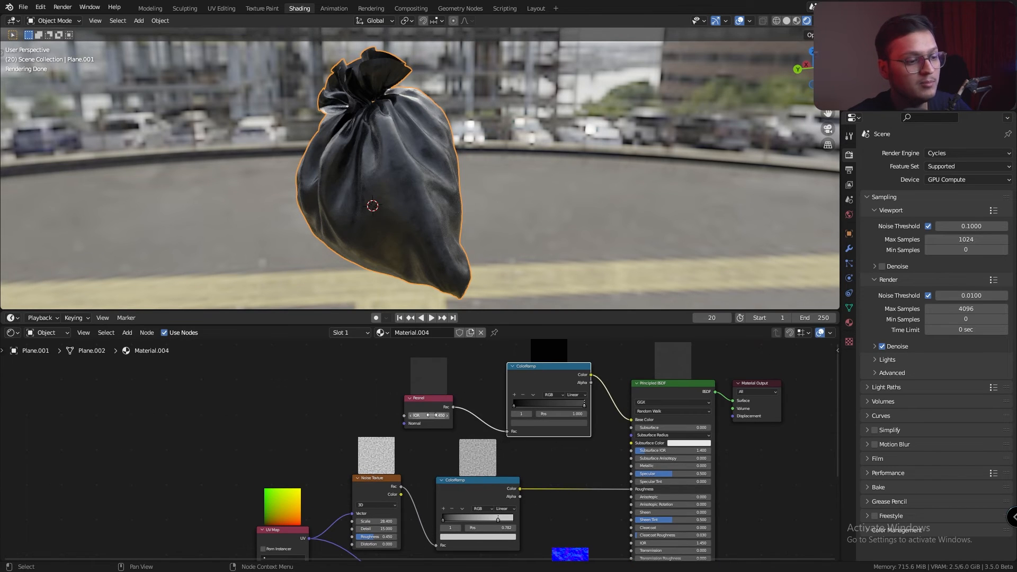
Examine Material.004's Fresnel, ColorRamp and Principled BSDF settings alongside the rendered bag.
scroll(427, 416, "up", 2)
middle_click_drag(423, 182, 425, 132)
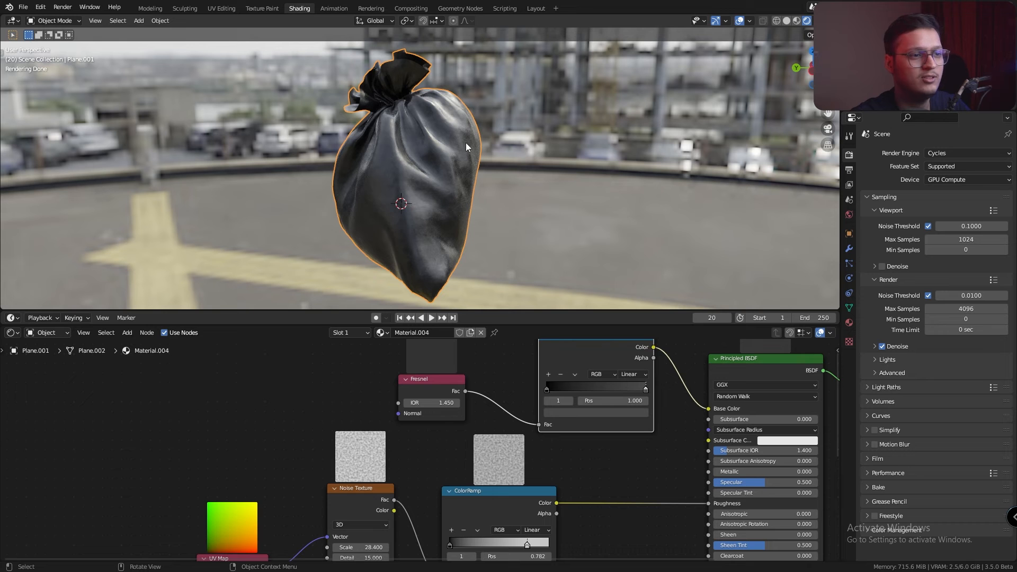
scroll(463, 186, "up", 3)
middle_click_drag(595, 474, 571, 416)
middle_click_drag(610, 517, 549, 354)
left_click_drag(548, 456, 562, 455)
scroll(433, 179, "down", 3)
middle_click_drag(433, 180, 504, 280)
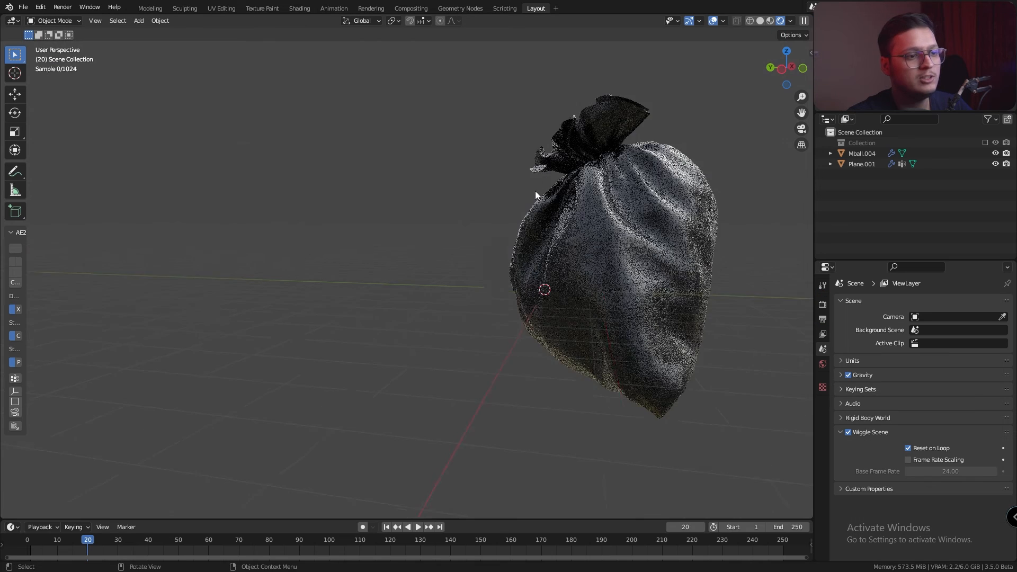
Add a Human (Meta-Rig) armature and place it beside the bag to compare their sizes.
scroll(535, 191, "down", 3)
middle_click_drag(536, 190, 583, 203)
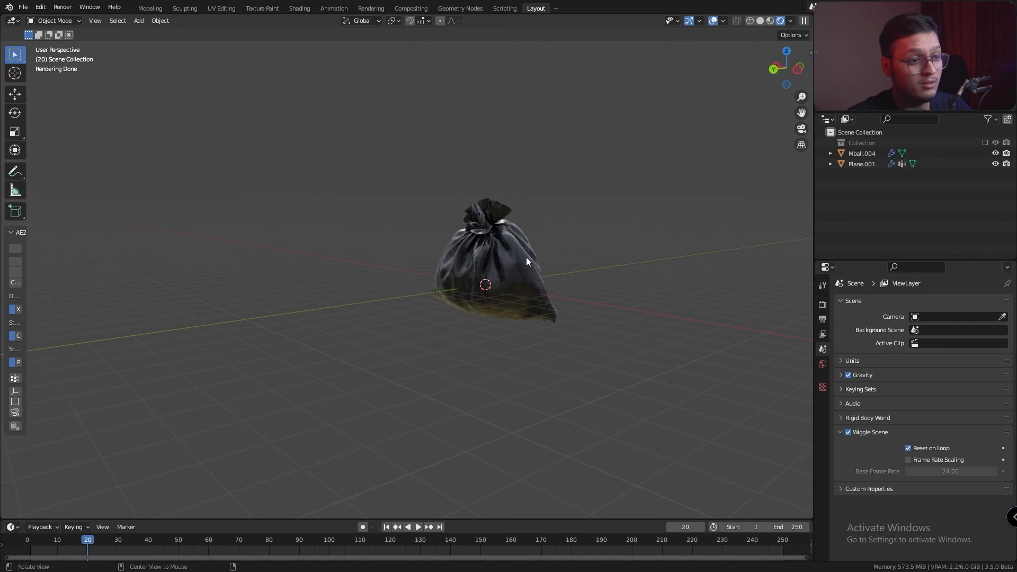
key("shift+a")
mouse_move(523, 263)
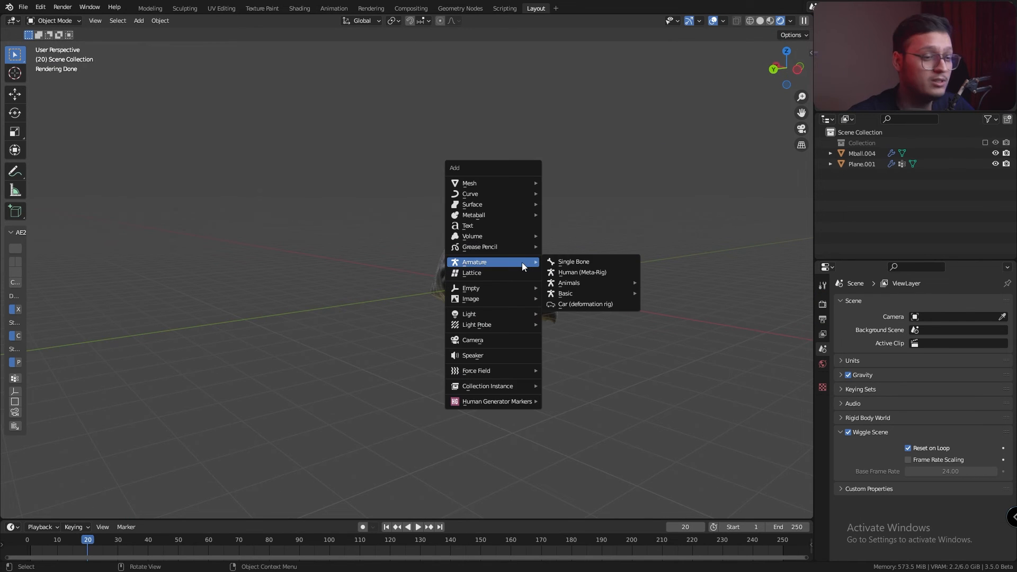
left_click(568, 275)
key("g")
left_click(602, 279)
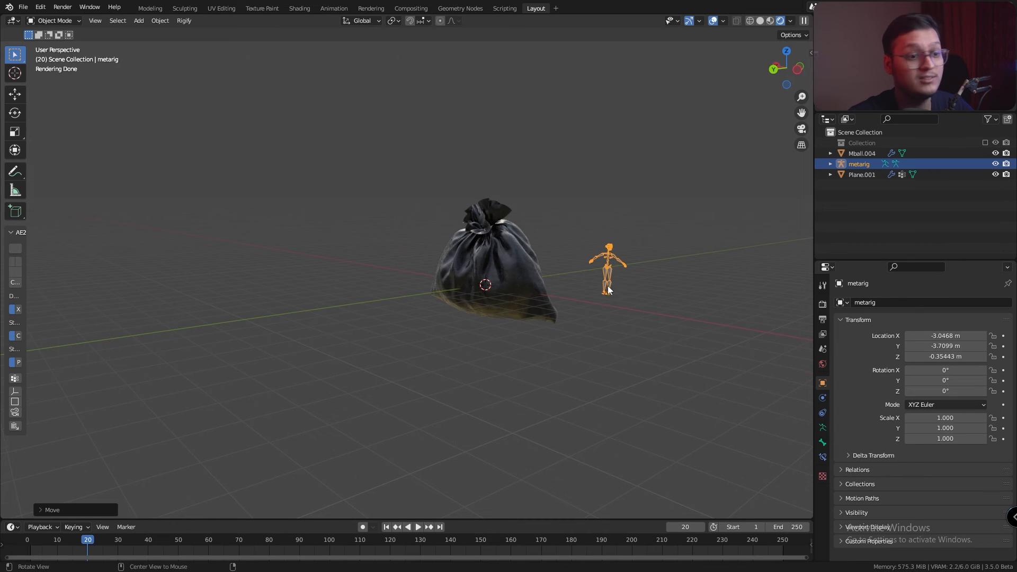
Clear the metarig's location and delete the rig.
middle_click_drag(609, 283, 602, 281)
key("alt+g")
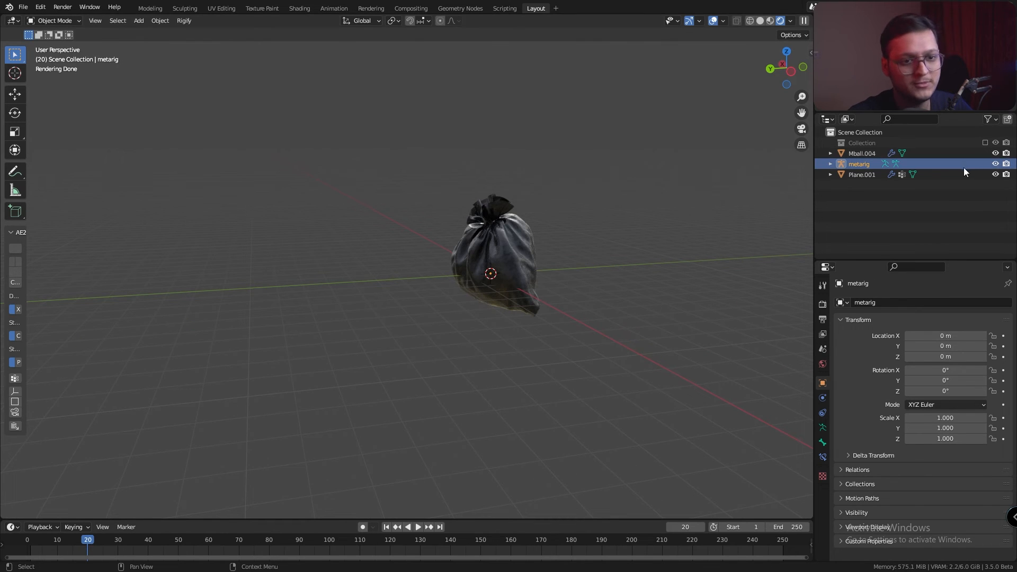
key("Delete")
Enable the Collection, isolate Mball.005 in the viewport and inspect its cube-filled shape.
scroll(533, 246, "up", 3)
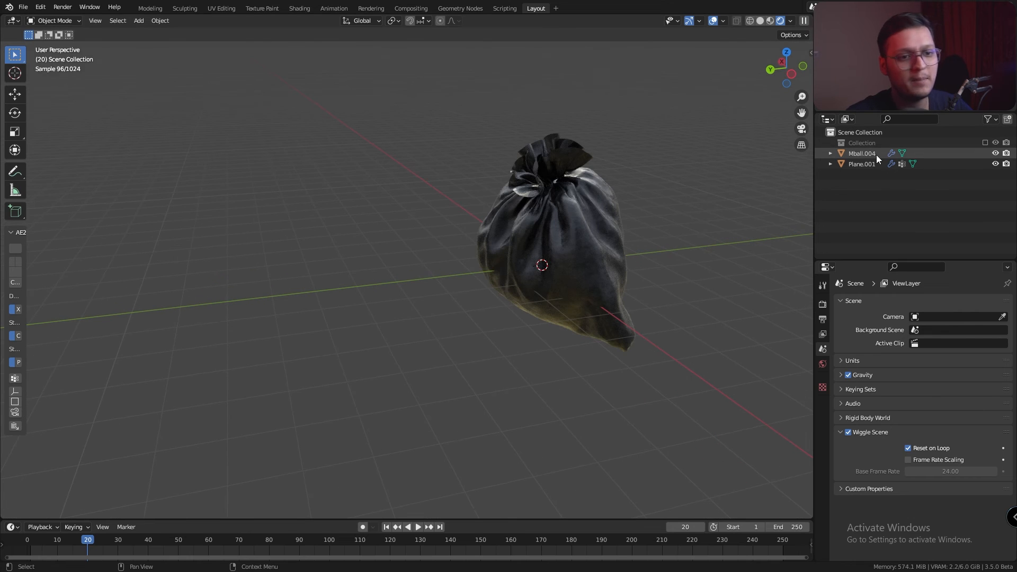
left_click(985, 142)
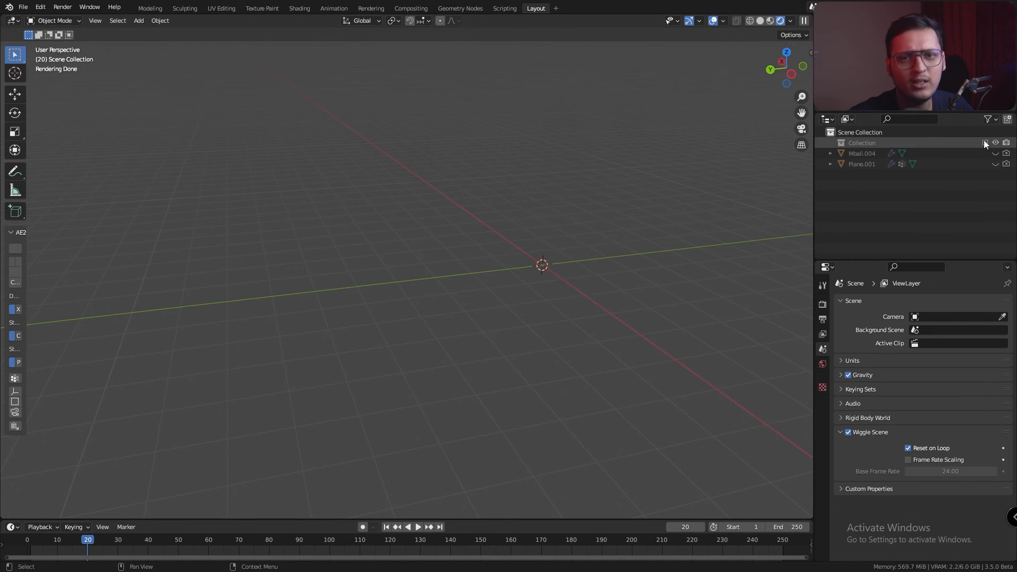
left_click(986, 143)
left_click(996, 175)
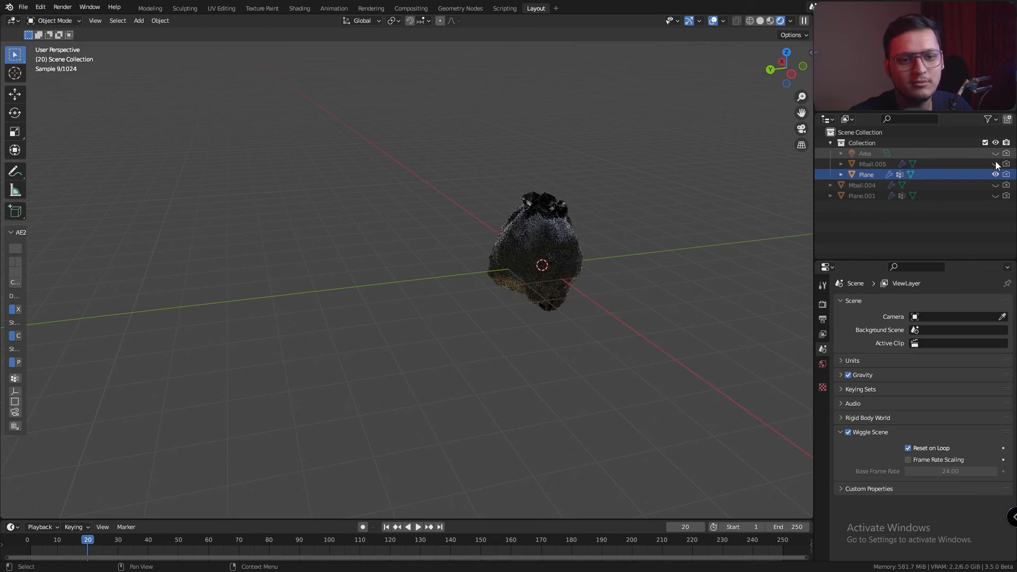
left_click(995, 163)
middle_click_drag(584, 260, 632, 224)
left_click_drag(632, 224, 549, 243, "alt+shift")
scroll(656, 253, "up", 2)
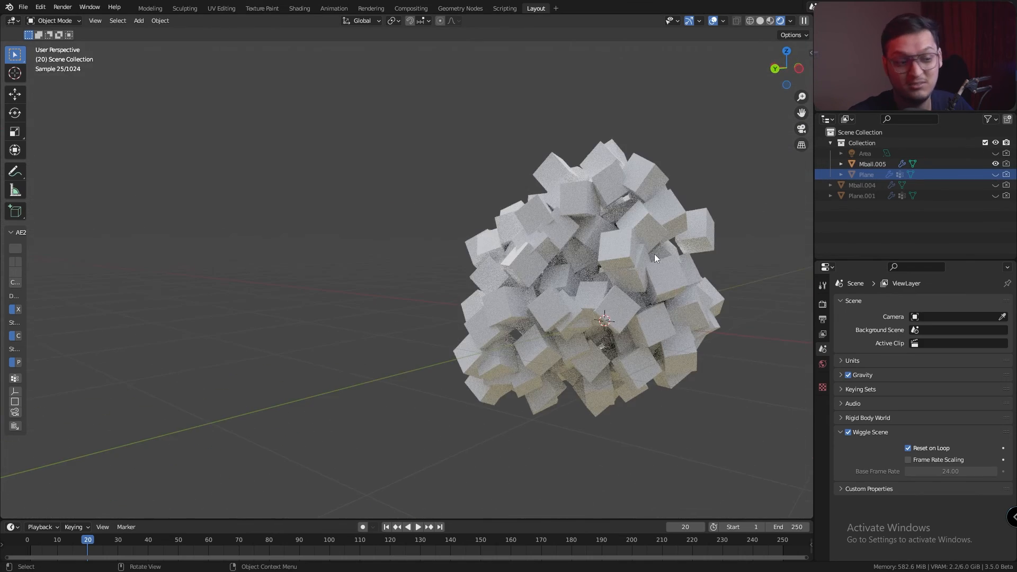
left_click_drag(654, 252, 589, 256, "alt+shift")
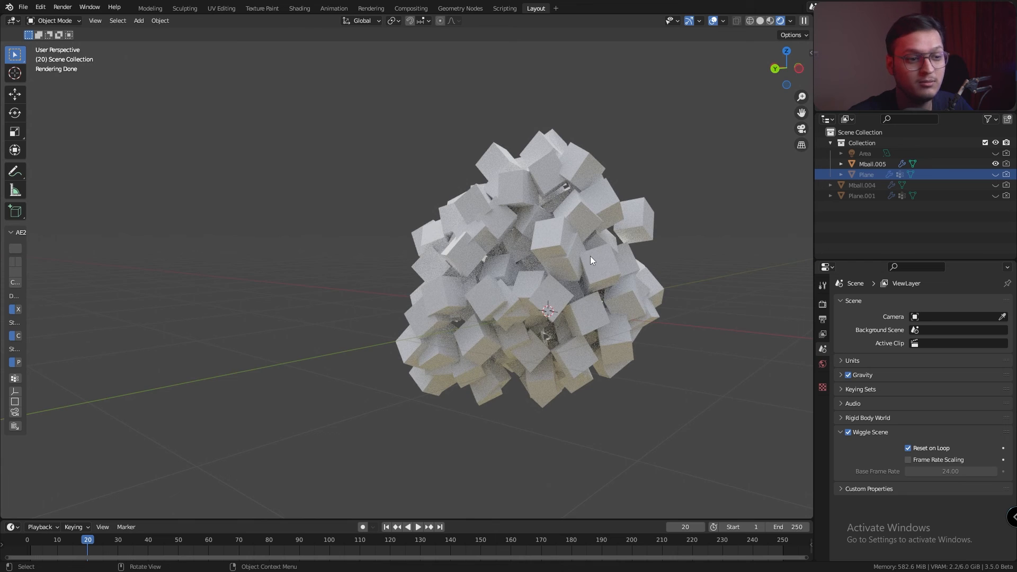
Hide Mball.005 and show the Plane bag inside the Collection.
left_click(995, 164)
left_click(995, 175)
mouse_move(657, 249)
left_mouse_down("alt")
mouse_move(460, 236)
mouse_move(544, 249)
left_mouse_up("alt")
scroll(412, 236, "down", 2)
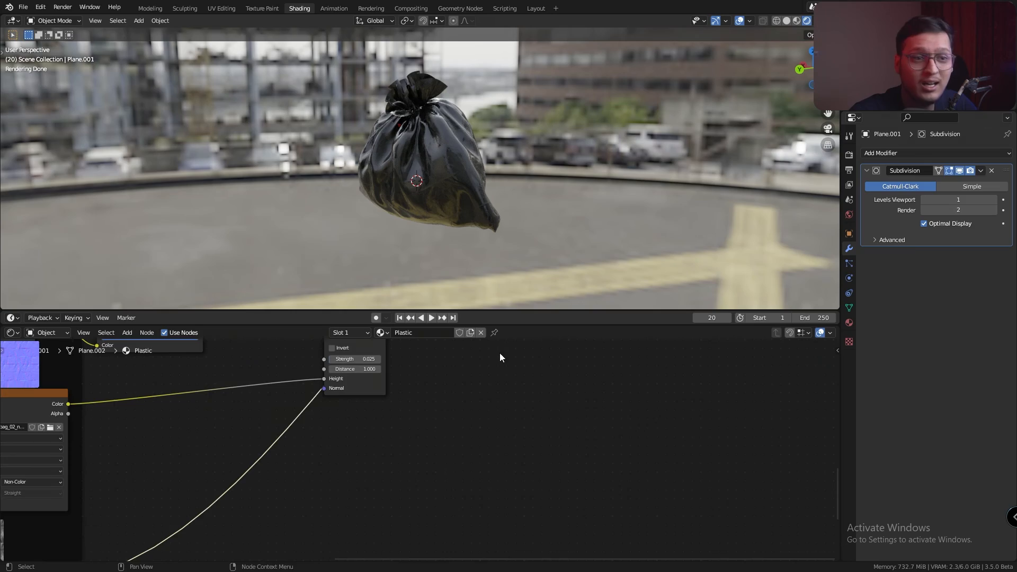
Replace the Plane.001 bag's Plastic material with Material.002 and check the fabric look in the rendered view.
middle_click_drag(429, 384, 621, 456)
left_click(384, 333)
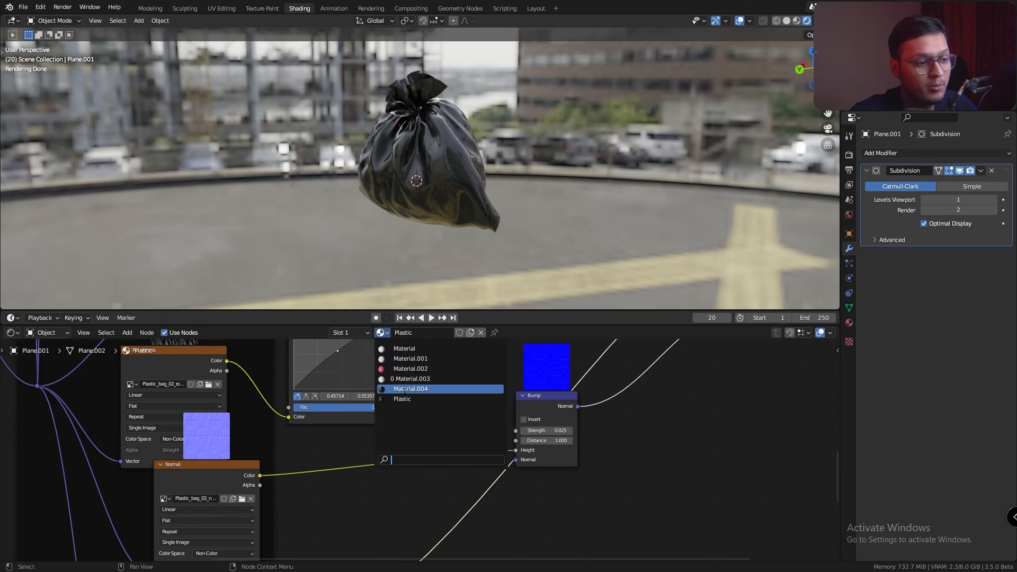
left_click(399, 369)
left_click_drag(455, 159, 484, 153, "alt")
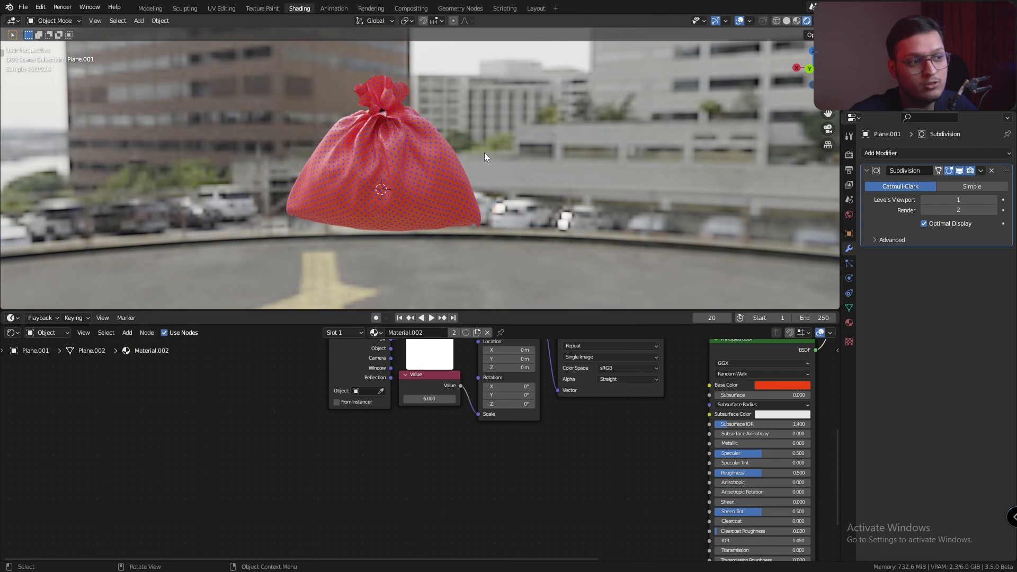